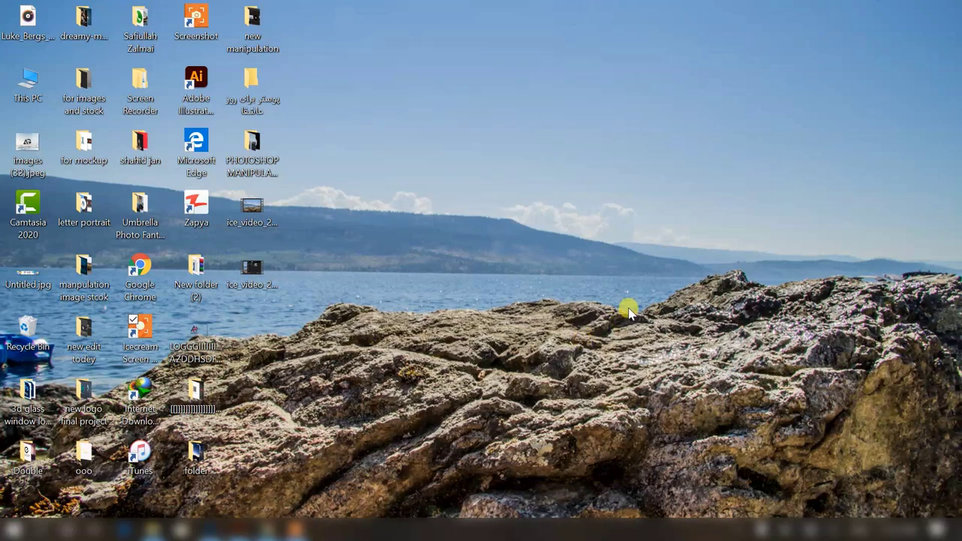
- Refresh the Windows desktop and bring Photoshop's Home screen with recent files to the front
right_click(518, 308)
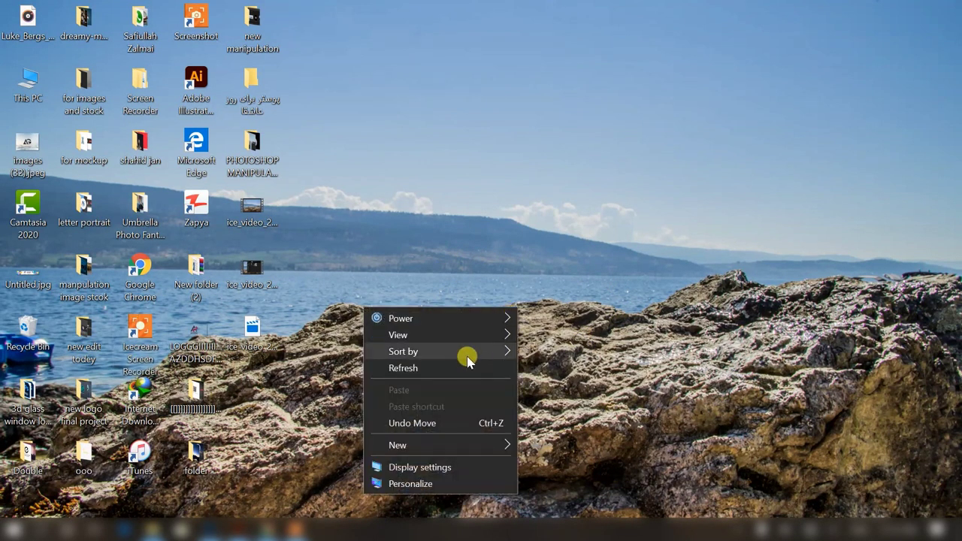
left_click(457, 370)
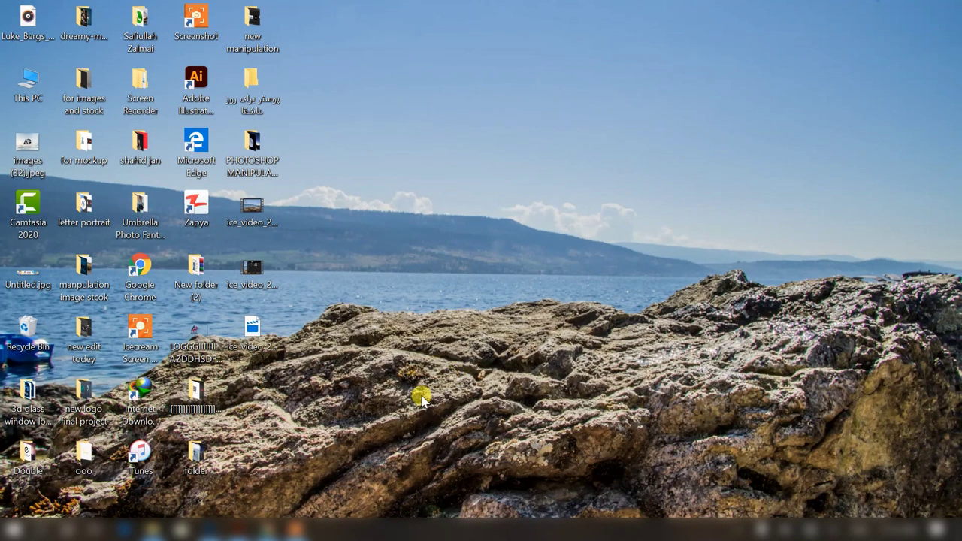
left_click(211, 527)
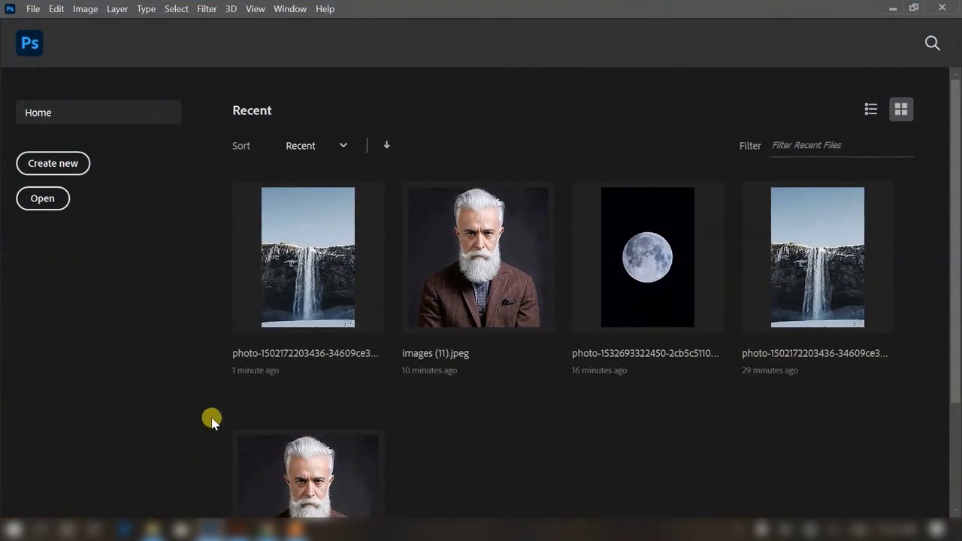
left_click(44, 199)
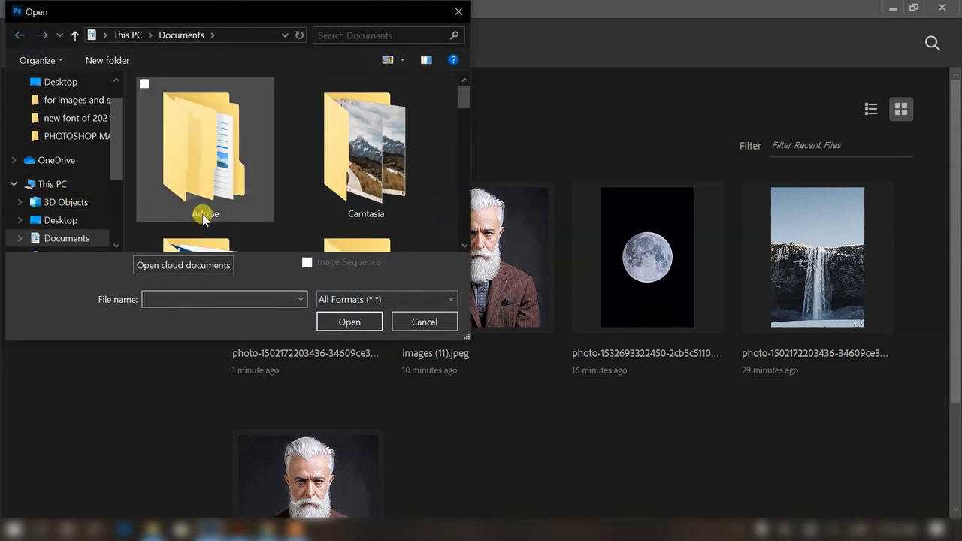
mouse_move(461, 98)
left_mouse_down()
mouse_move(464, 176)
mouse_move(481, 142)
mouse_move(469, 103)
left_mouse_up()
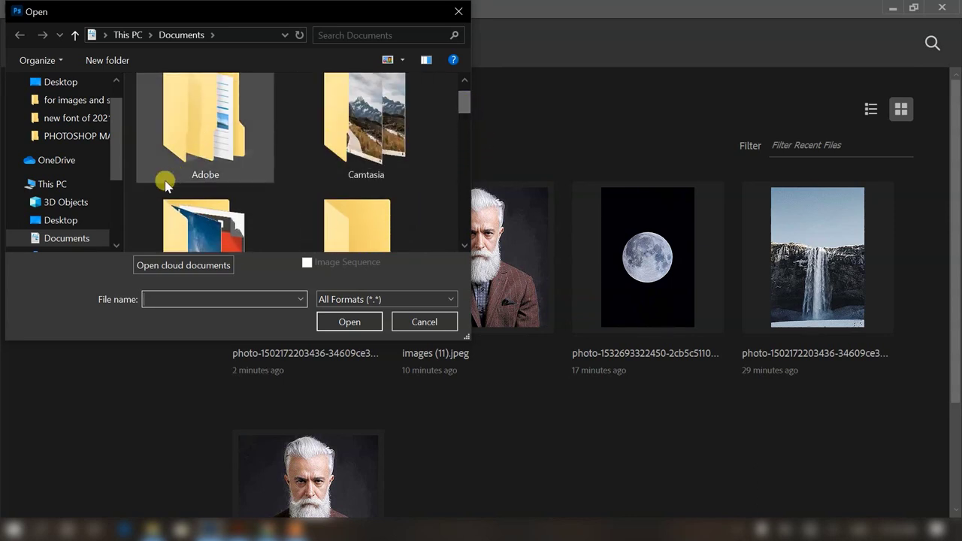
left_click(89, 221)
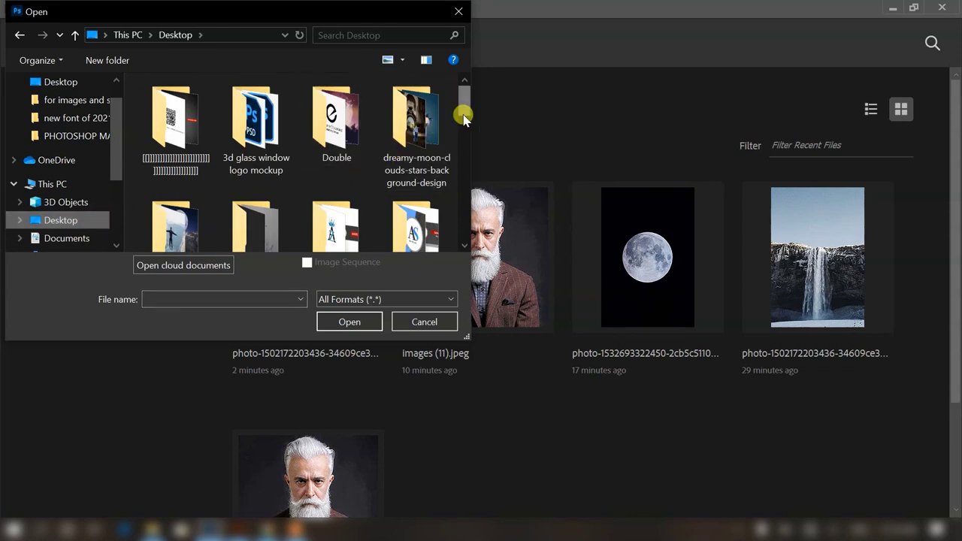
left_click_drag(461, 112, 463, 180)
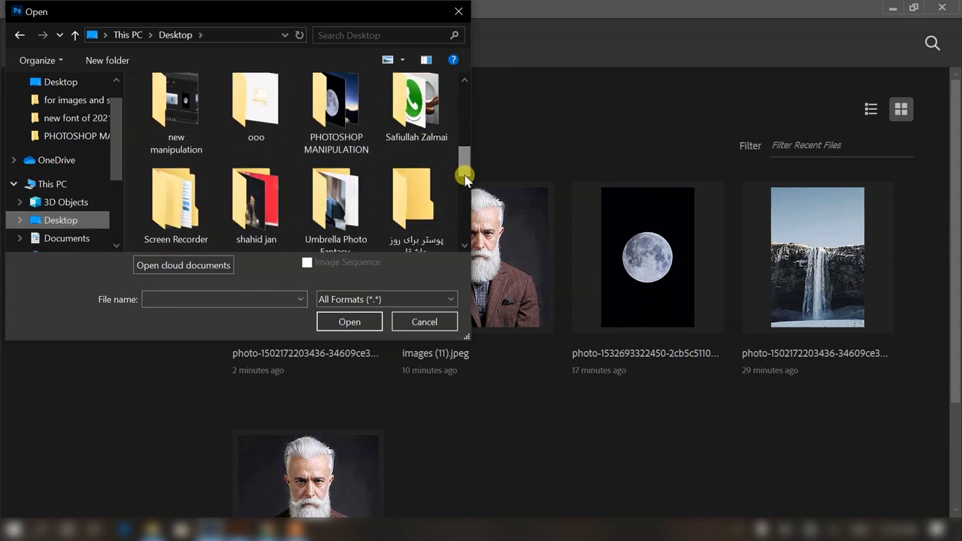
double_click(351, 131)
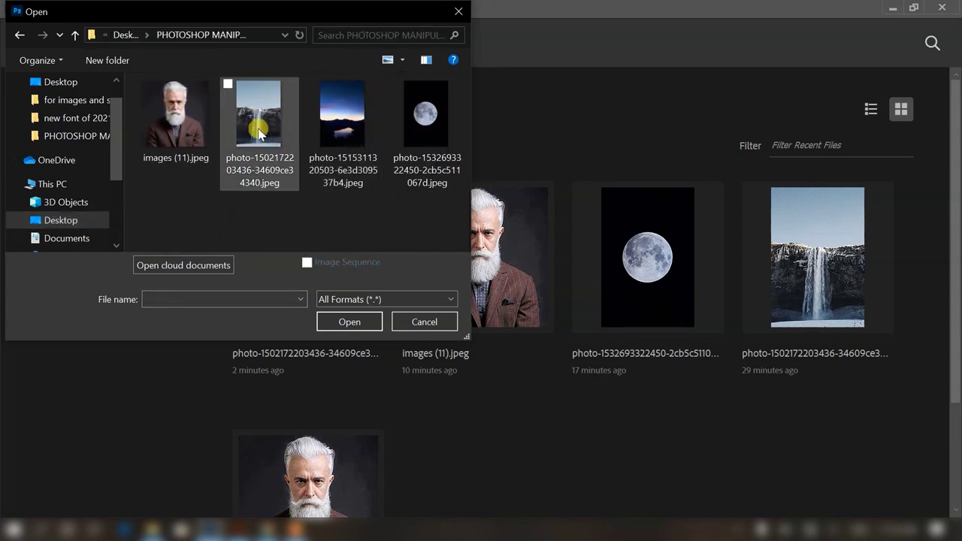
left_click(248, 149)
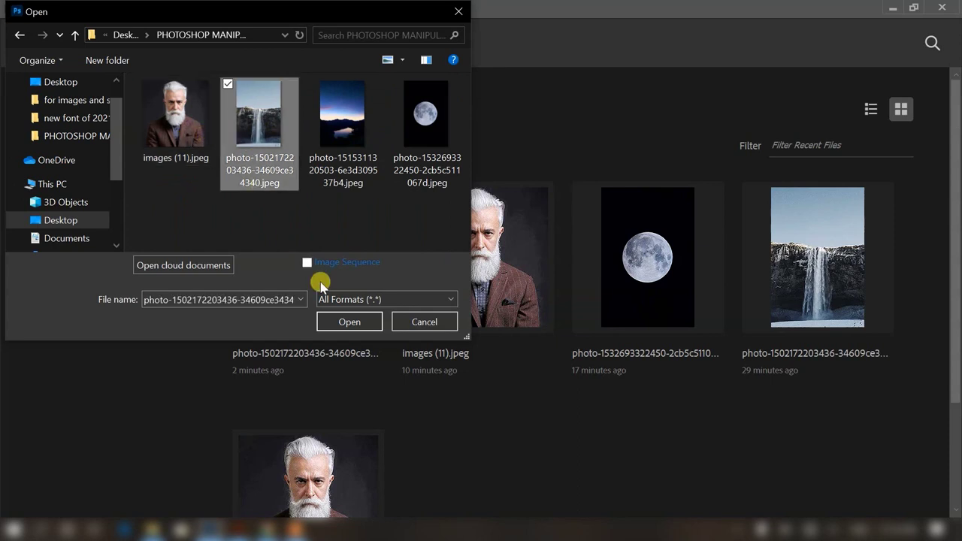
left_click(346, 321)
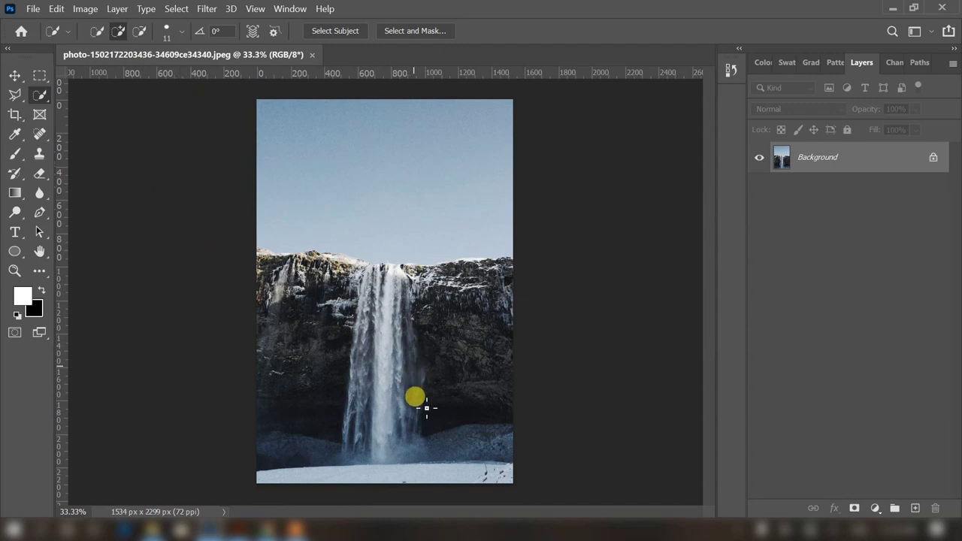
- Quick-select the cliffs and waterfall and add a layer mask so the sky becomes transparent
left_click(181, 36)
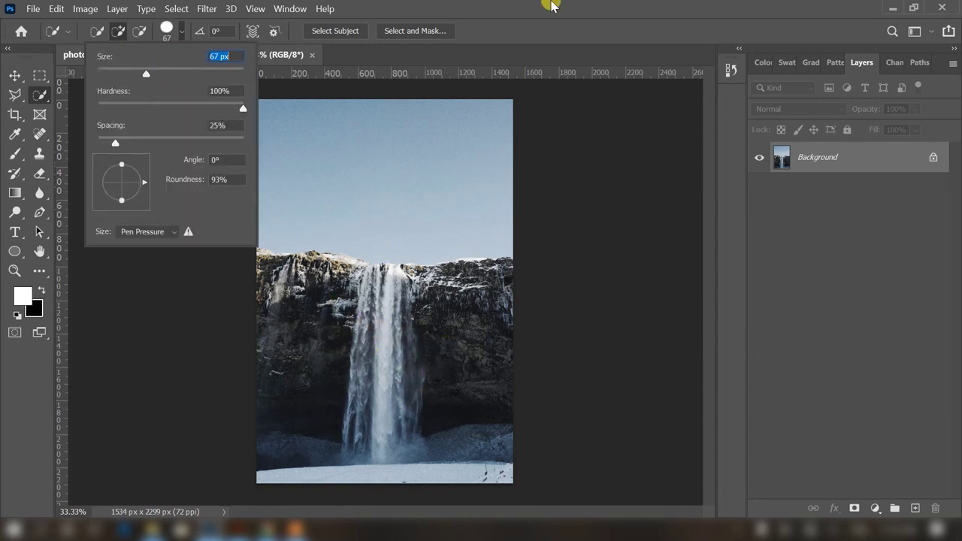
key("Return")
mouse_move(475, 395)
left_mouse_down()
mouse_move(505, 350)
mouse_move(520, 273)
mouse_move(464, 268)
mouse_move(454, 280)
mouse_move(294, 259)
mouse_move(267, 284)
mouse_move(297, 344)
mouse_move(436, 318)
mouse_move(428, 471)
mouse_move(498, 481)
mouse_move(464, 492)
left_mouse_up()
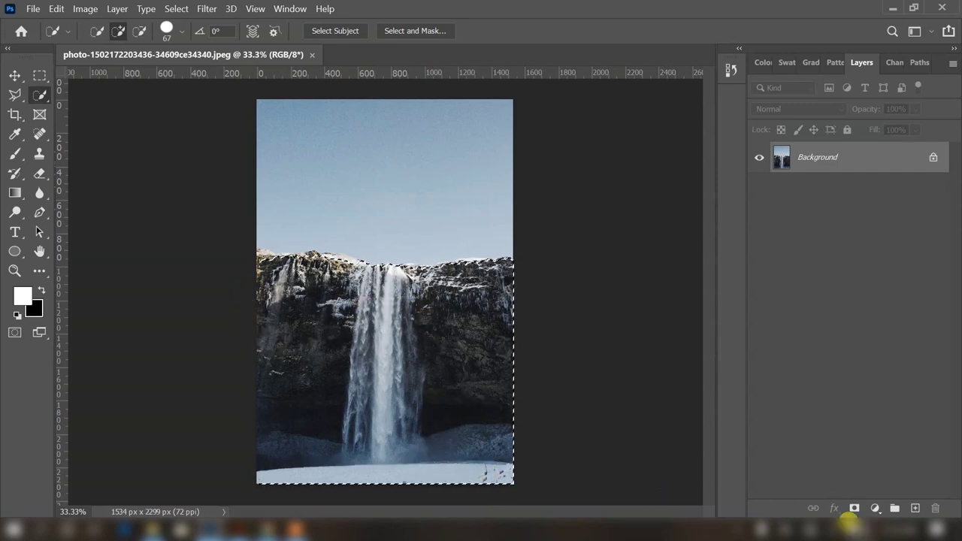
left_click(854, 508)
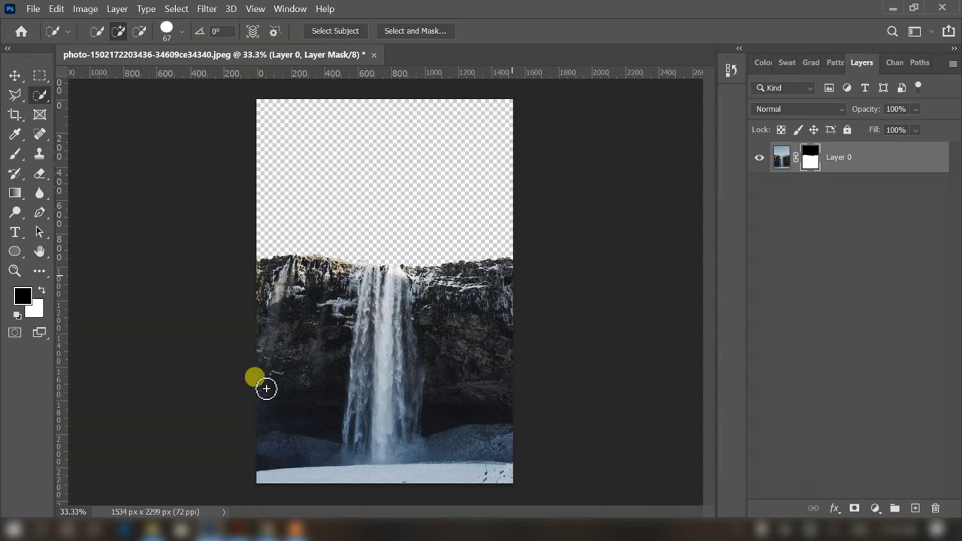
left_click(153, 502)
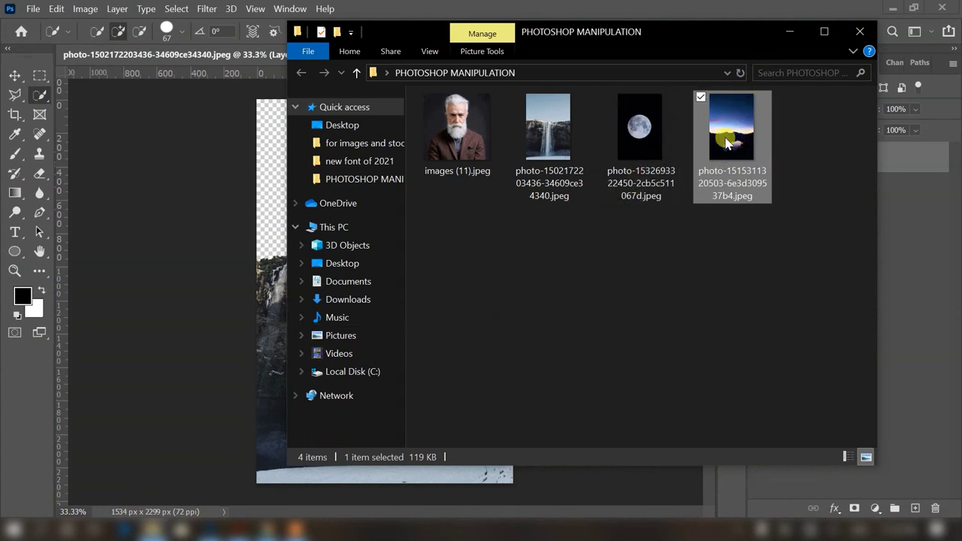
- Place the night-sky photo as a layer below Layer 0 and stretch it slightly wider
mouse_move(720, 136)
left_mouse_down()
mouse_move(251, 324)
mouse_move(268, 311)
left_mouse_up()
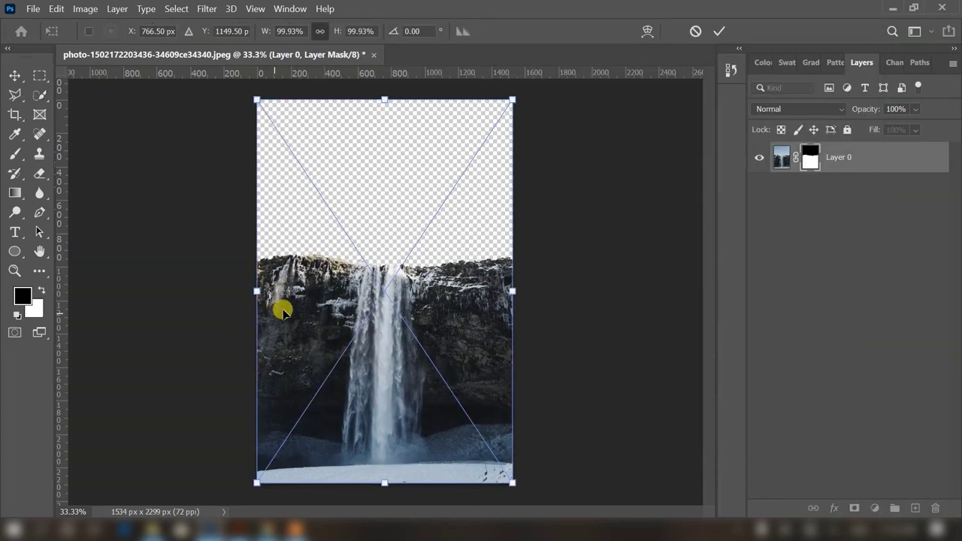
left_click(720, 31)
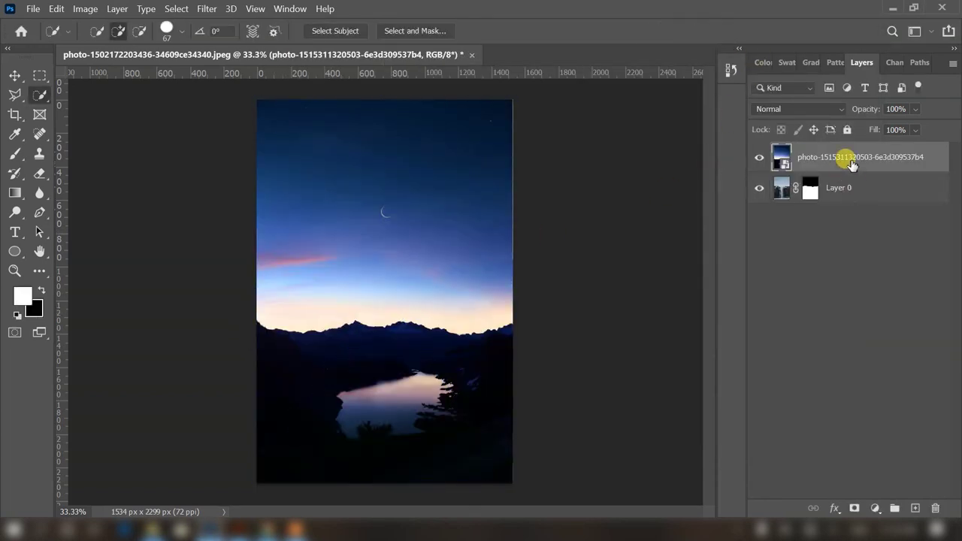
left_click_drag(852, 159, 855, 203)
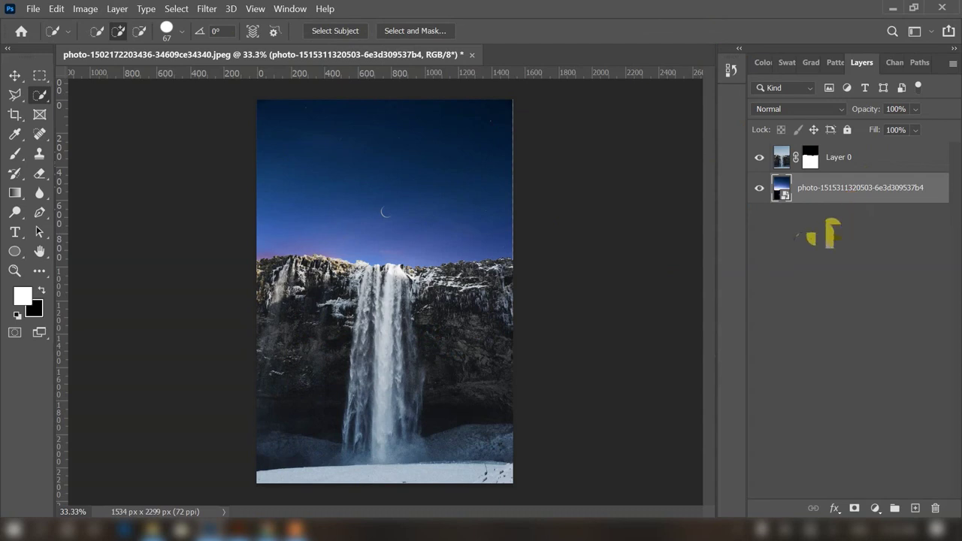
left_click(14, 75)
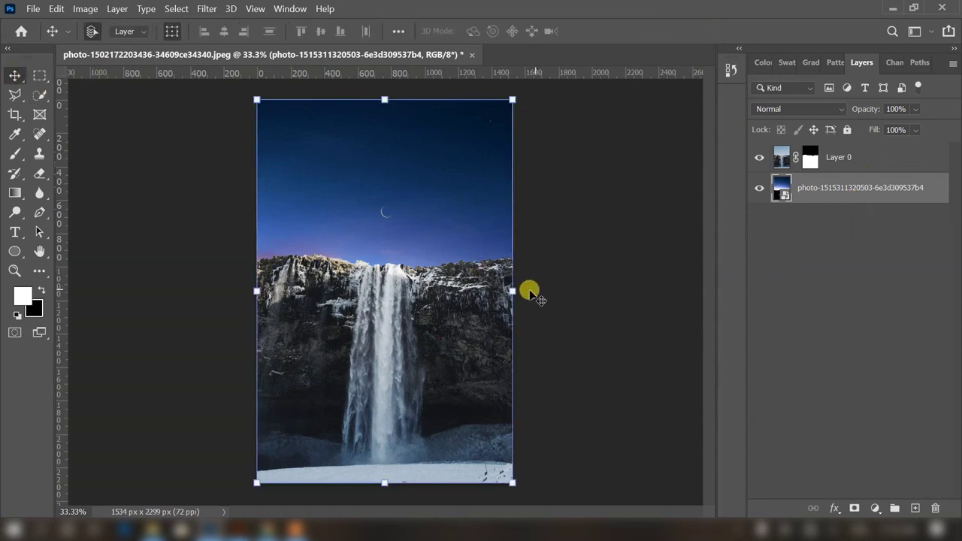
left_click_drag(512, 289, 520, 291)
left_click(722, 32)
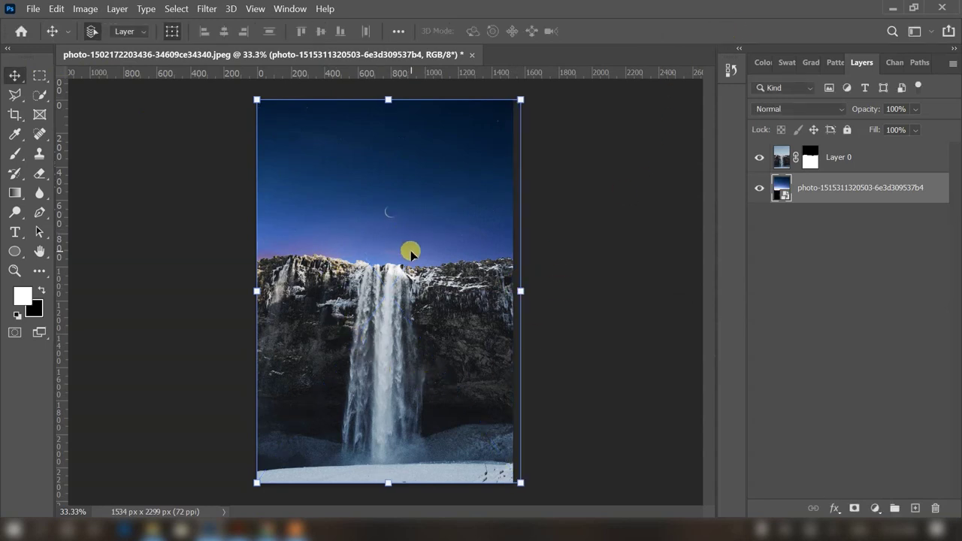
- Apply Sky Replacement with a blue cloudy sky and collapse the Sky Replacement Group
left_click(57, 9)
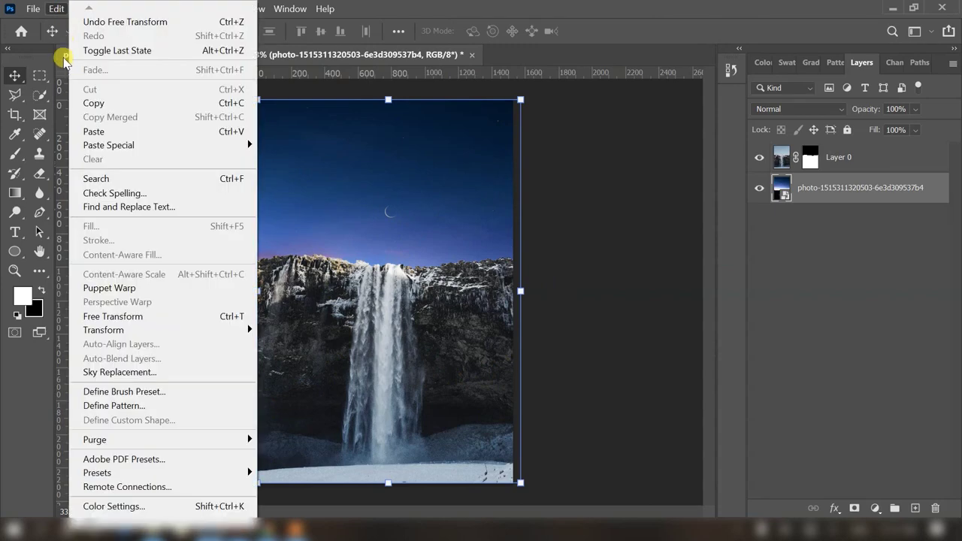
left_click(156, 372)
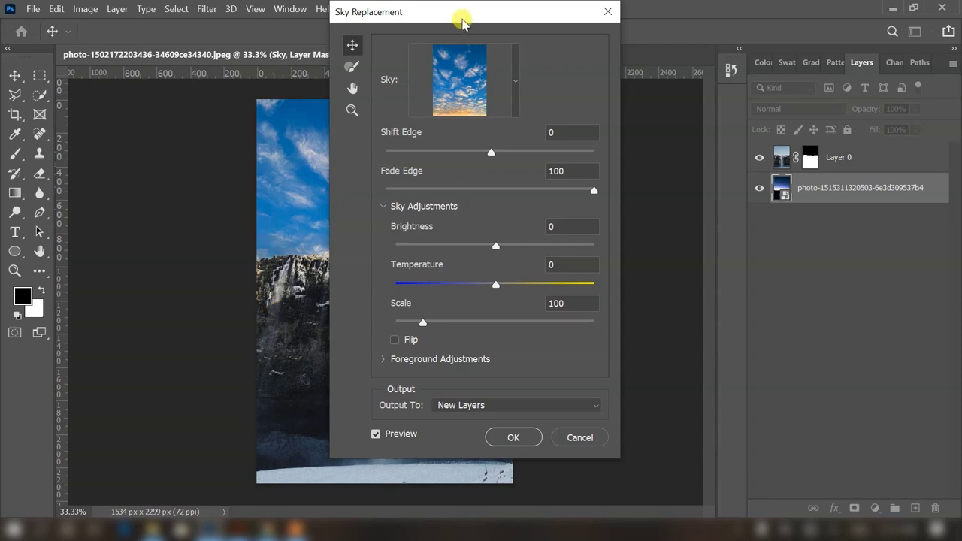
left_click_drag(462, 23, 714, 27)
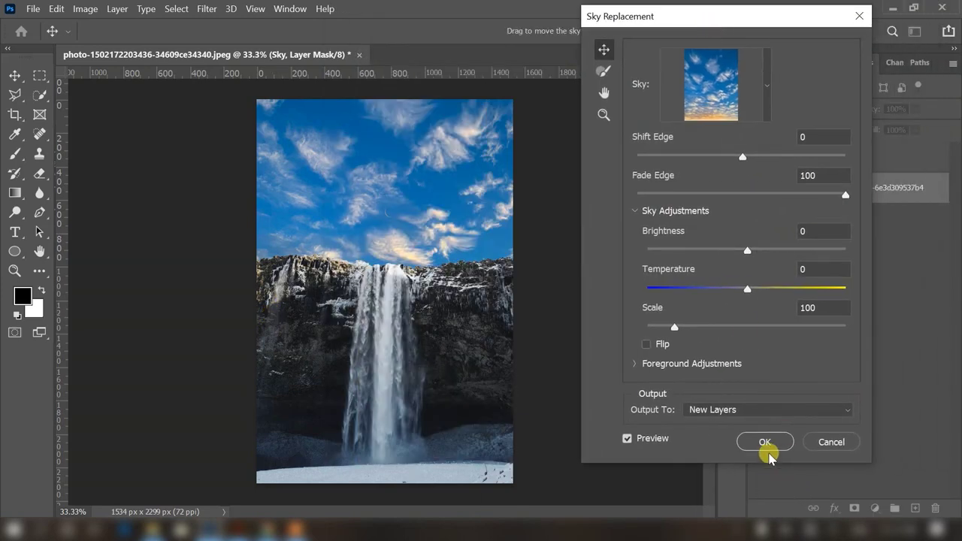
left_click(766, 451)
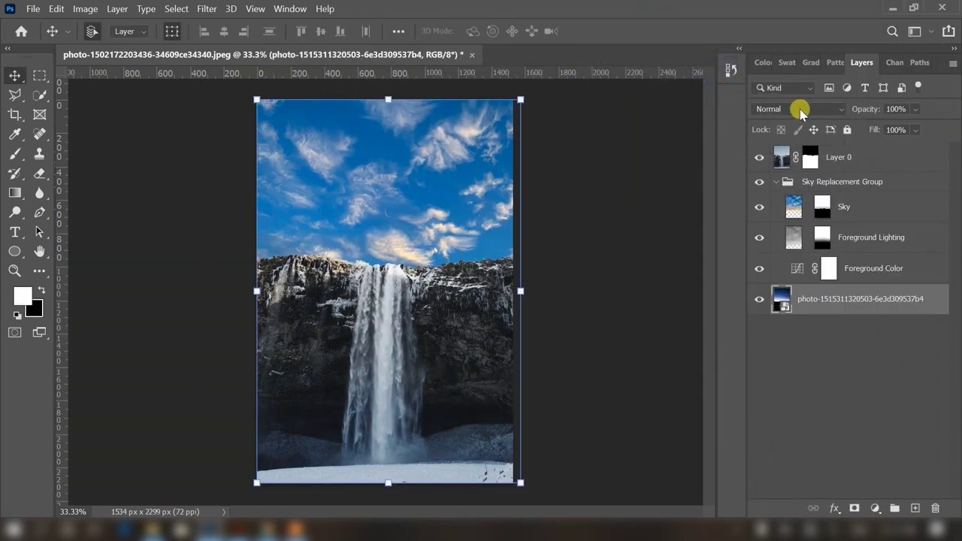
left_click(776, 182)
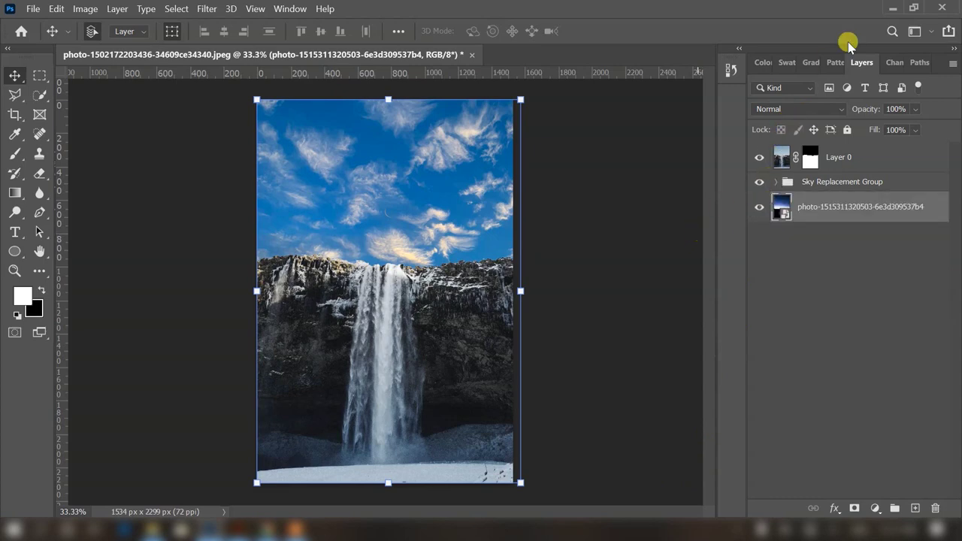
- Open images (11).jpeg, the bearded man's portrait, in Photoshop from the image folder
left_click(890, 7)
mouse_move(485, 170)
left_mouse_down()
mouse_move(204, 526)
mouse_move(398, 251)
left_mouse_up()
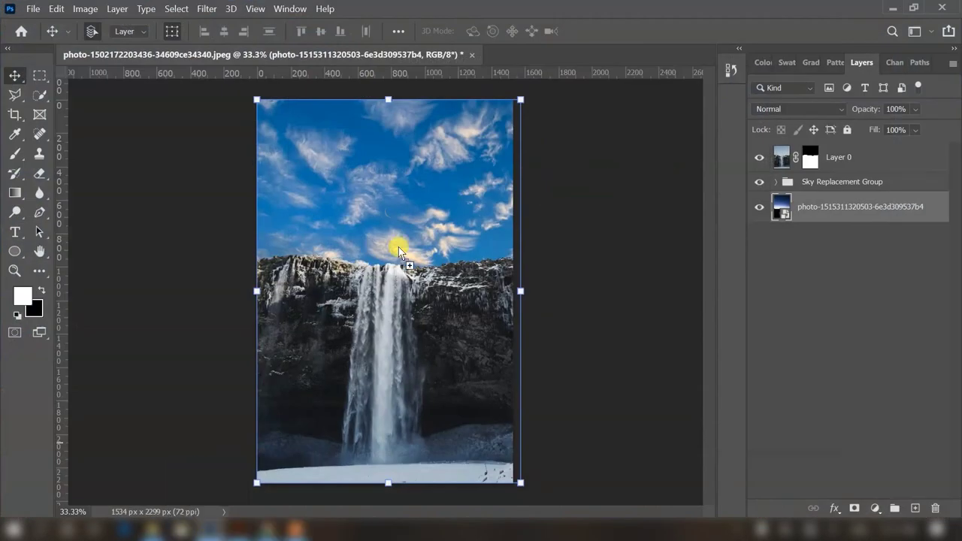
left_click_drag(528, 55, 528, 60)
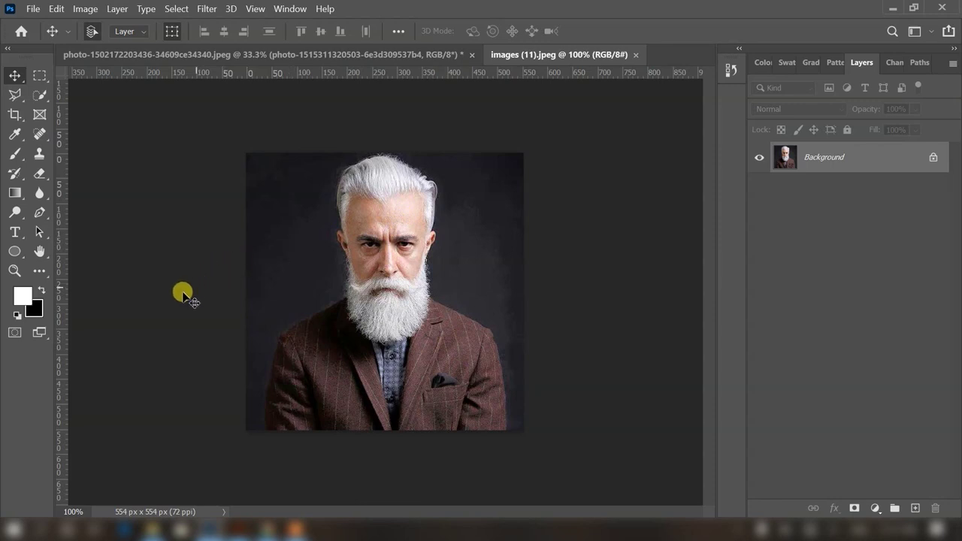
- Quick-select the man's hair, face and beard in the portrait
left_click(38, 96)
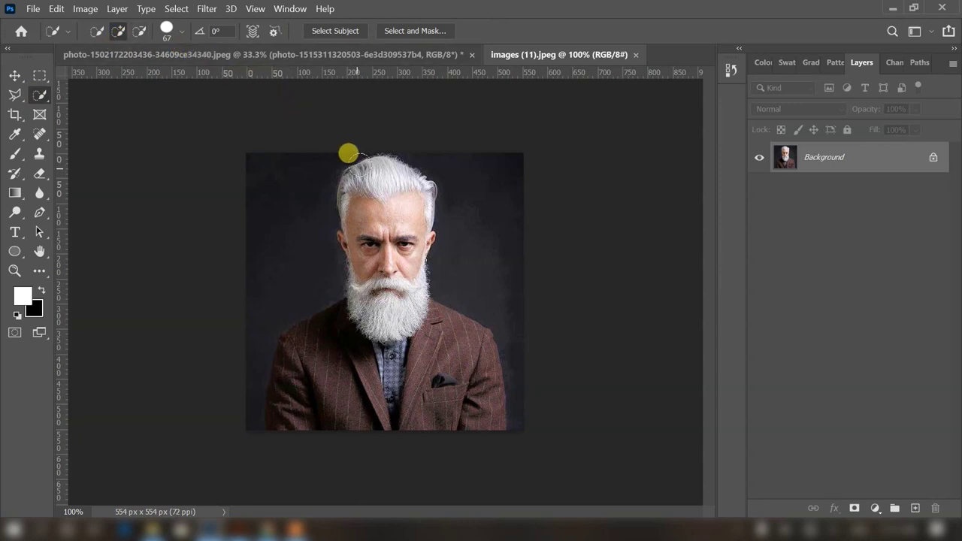
mouse_move(352, 157)
left_mouse_down()
mouse_move(365, 235)
mouse_move(372, 208)
mouse_move(378, 286)
left_mouse_up()
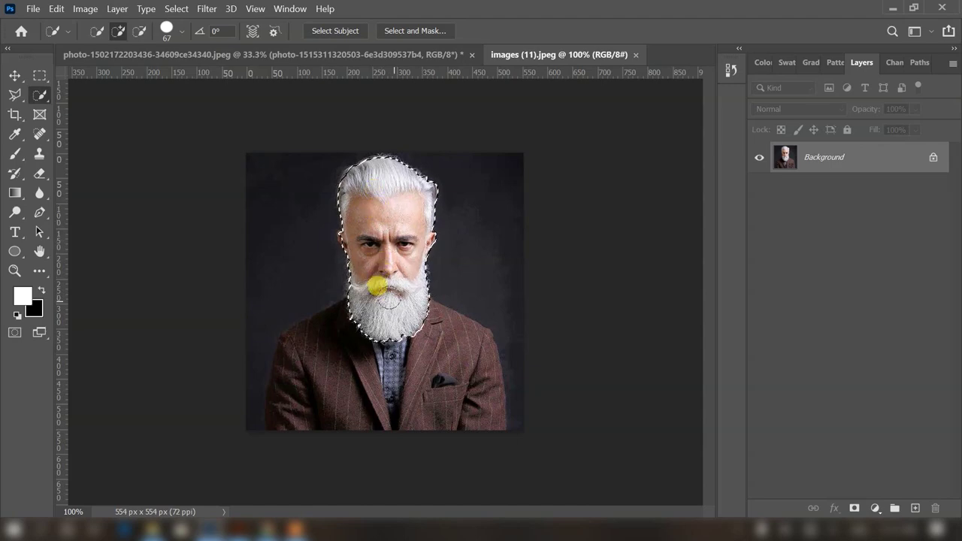
scroll(392, 299, "up", 2)
scroll(391, 297, "up", 2)
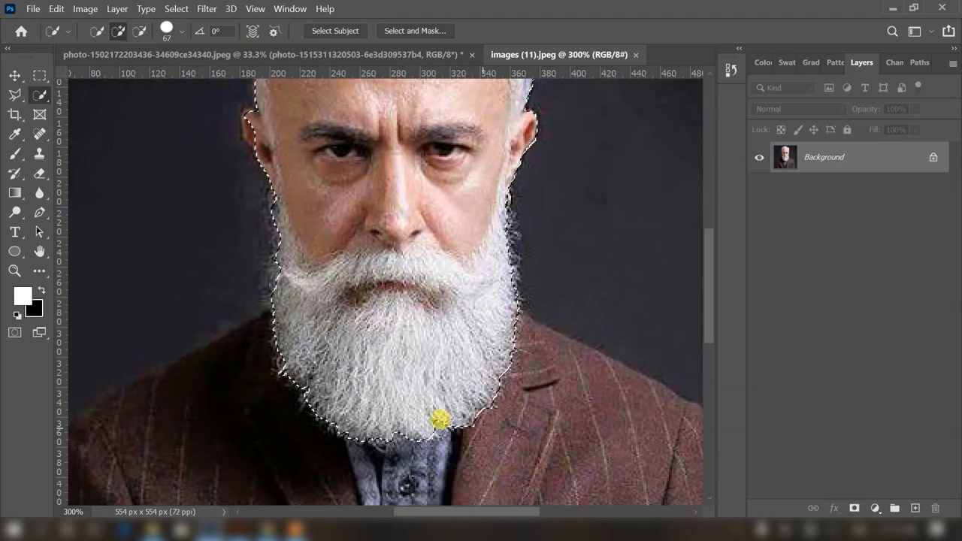
left_click_drag(462, 511, 441, 511)
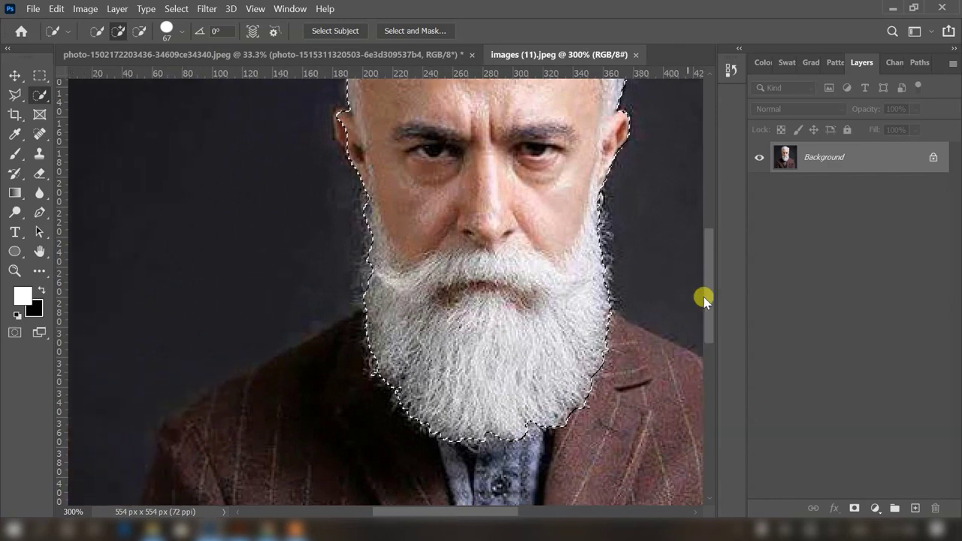
left_click_drag(704, 297, 707, 255)
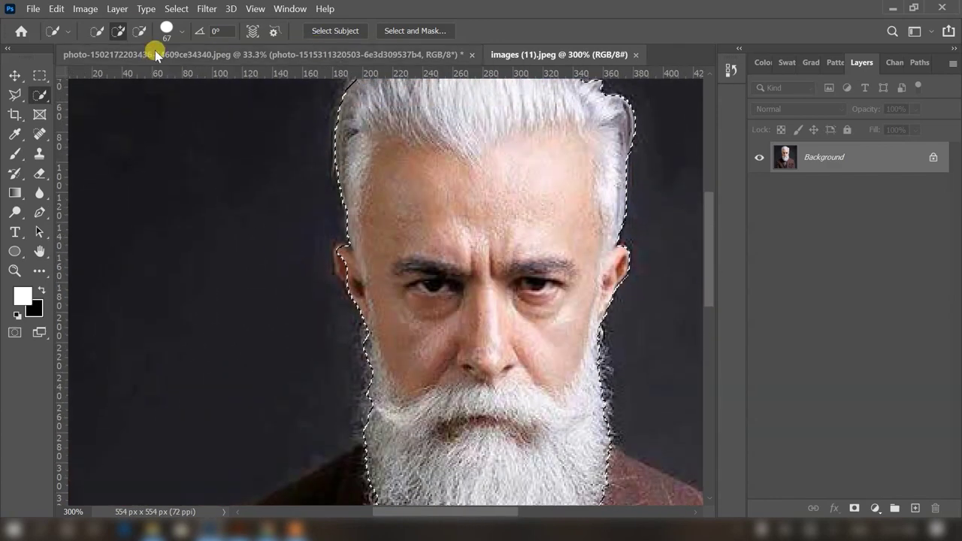
- Add the edge by his left ear to the selection using a smaller brush
left_click(168, 30)
left_click(148, 75)
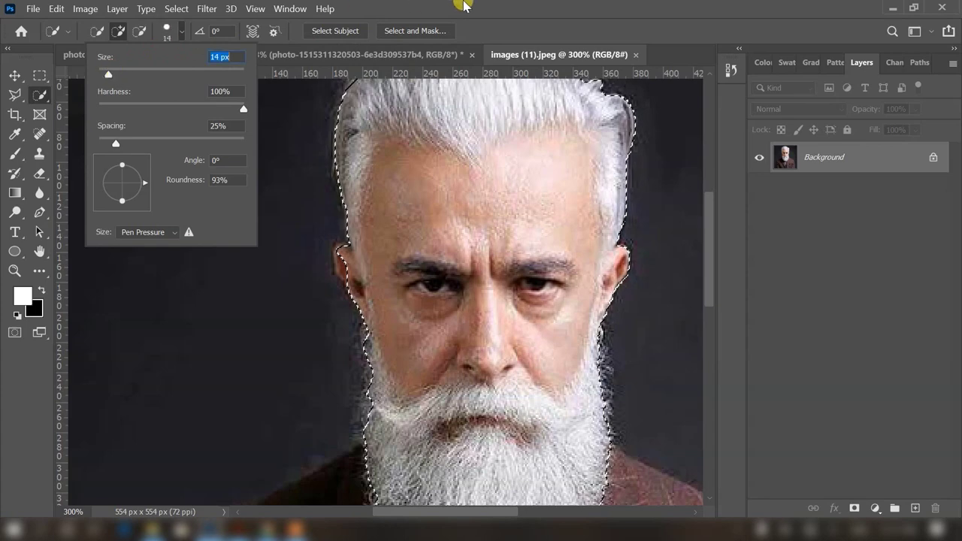
left_click(405, 96)
left_click(346, 267)
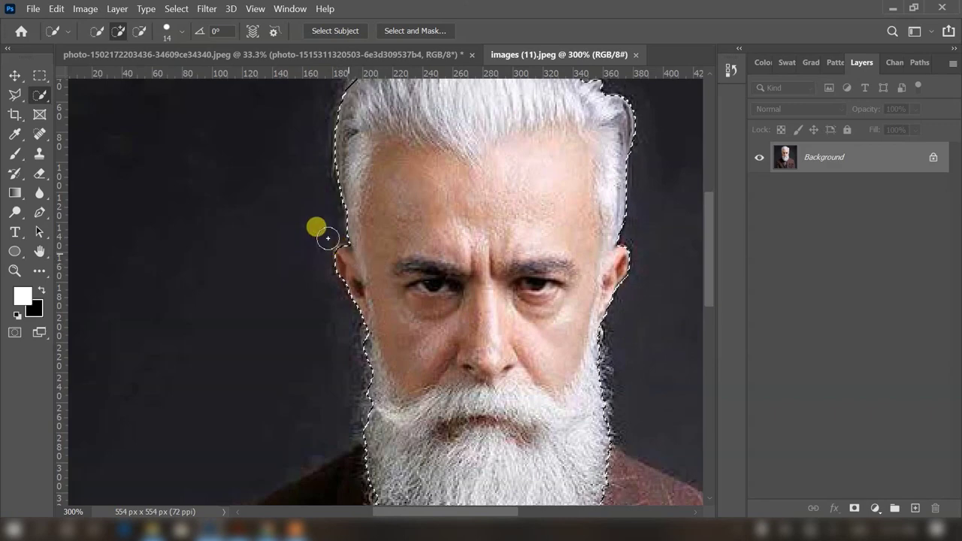
left_click(181, 32)
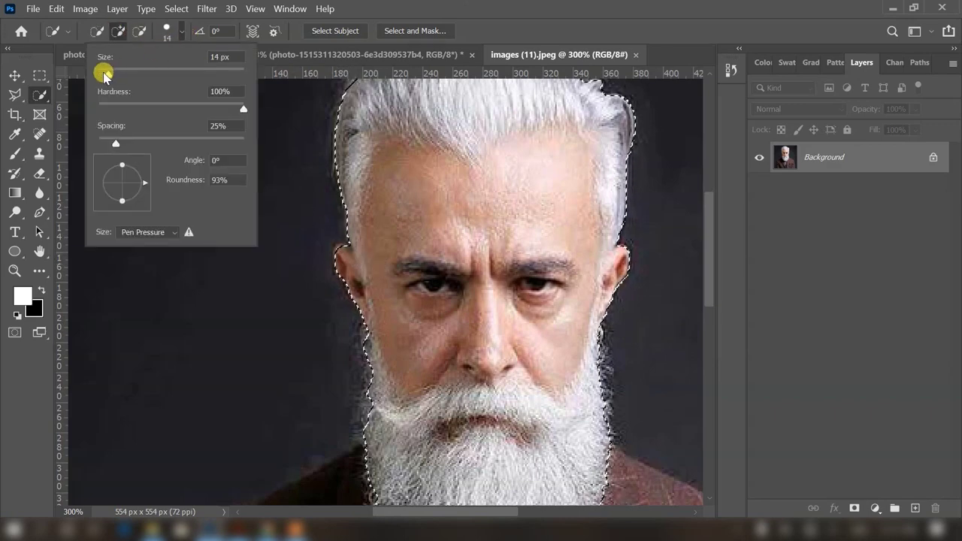
left_click_drag(100, 70, 106, 76)
key("Return")
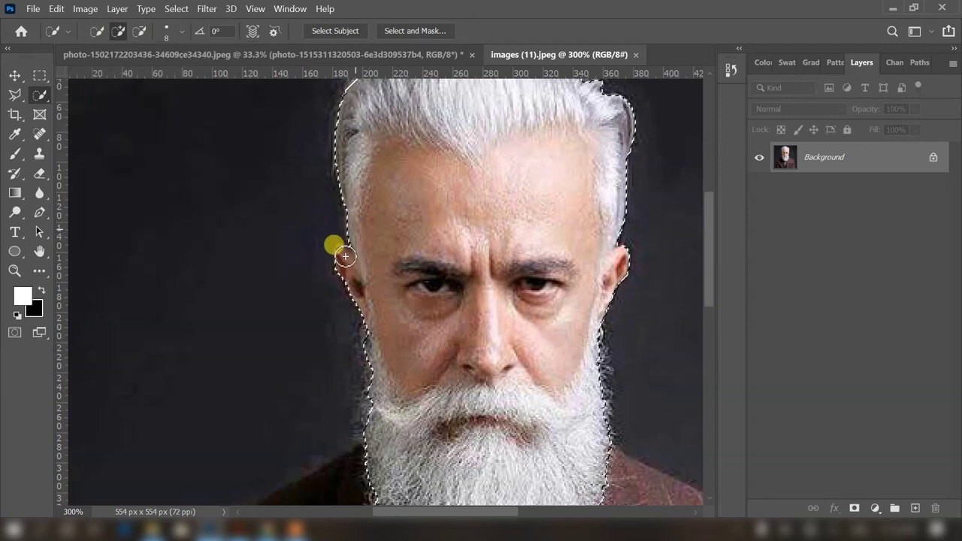
key("ctrl+minus")
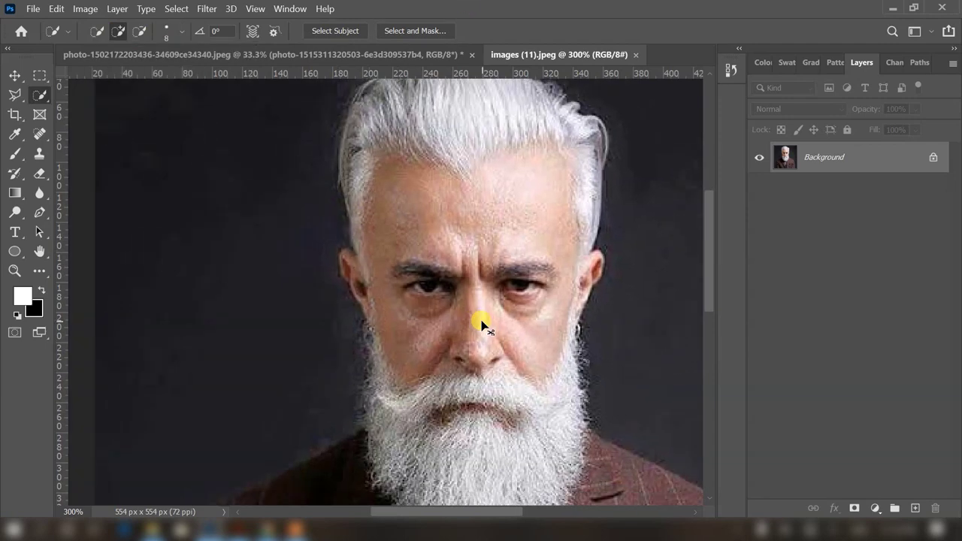
key("ctrl+minus")
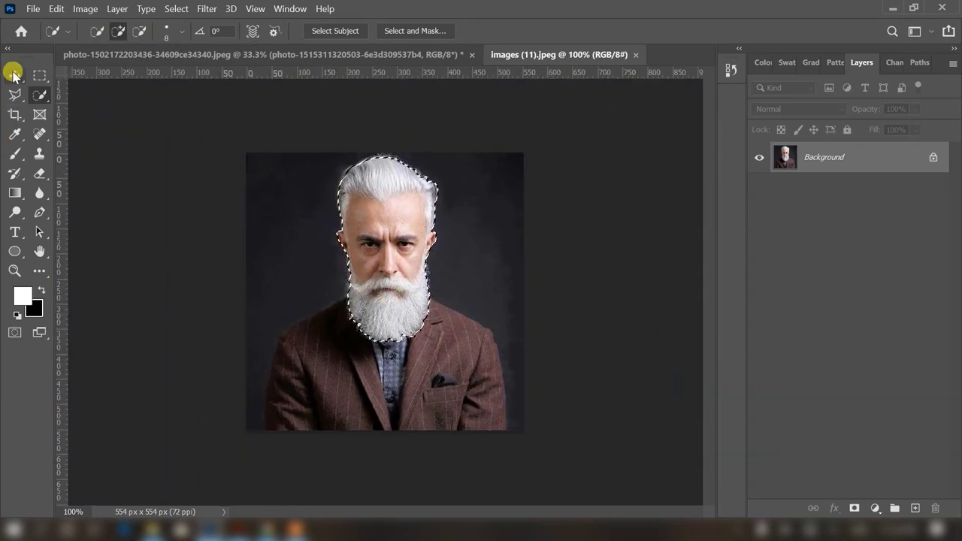
left_click(15, 75)
- Bring the selected head into the waterfall document as Layer 1 at the top of the stack
left_click_drag(383, 296, 331, 50)
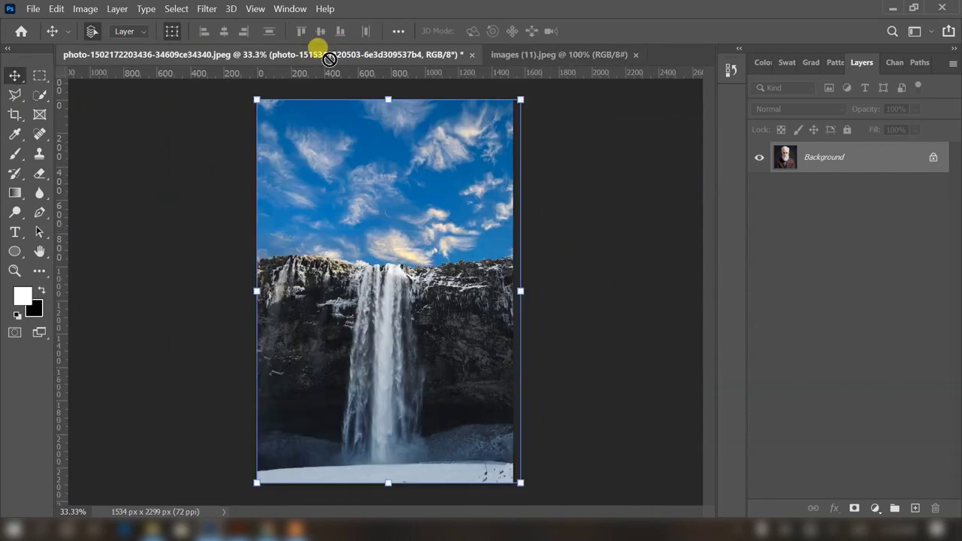
left_click_drag(383, 244, 383, 278)
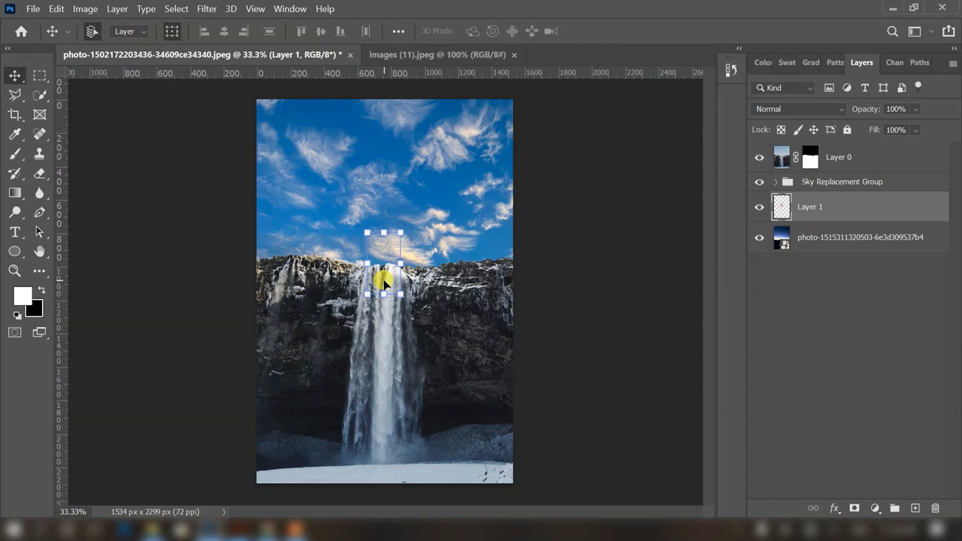
left_click_drag(816, 205, 842, 155)
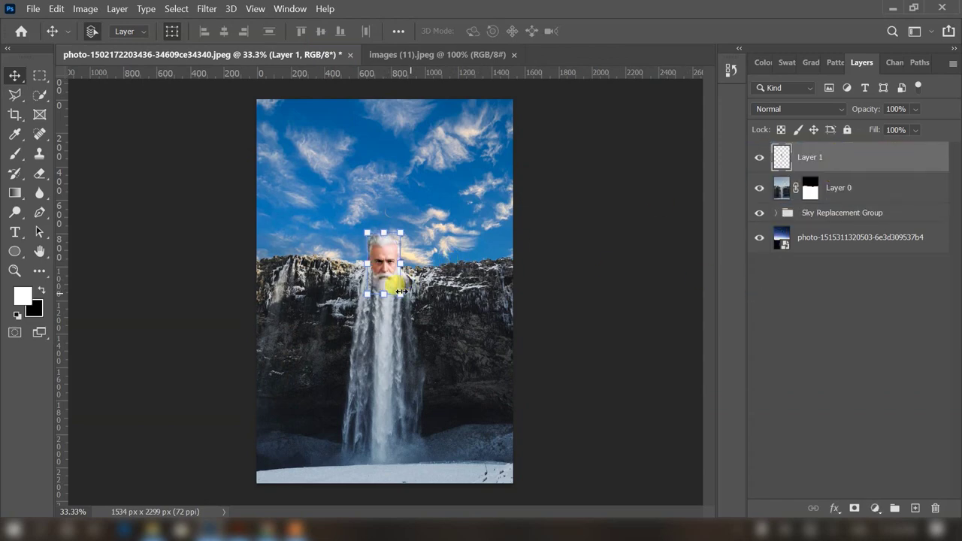
- Enlarge the head to about double size and centre it above the waterfall
left_click_drag(401, 291, 439, 346)
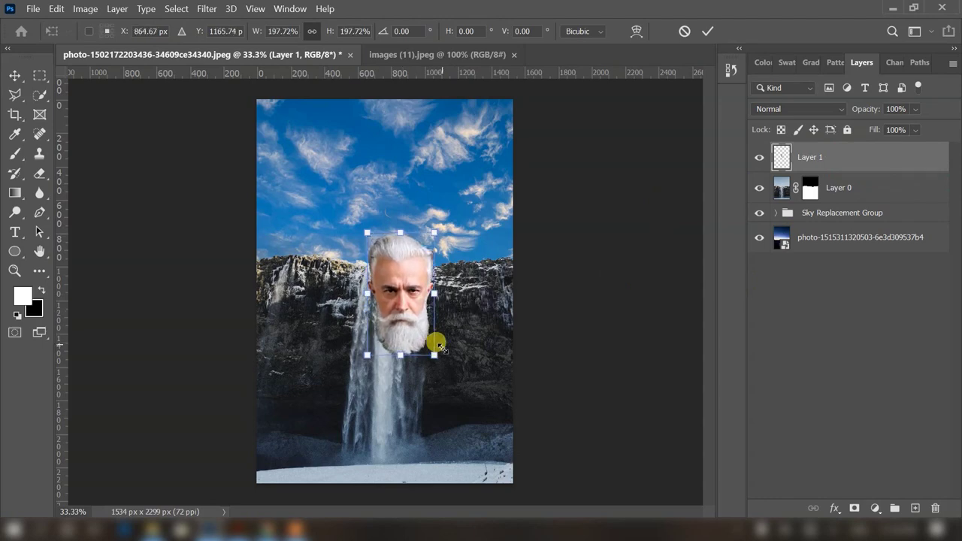
left_click_drag(394, 288, 374, 249)
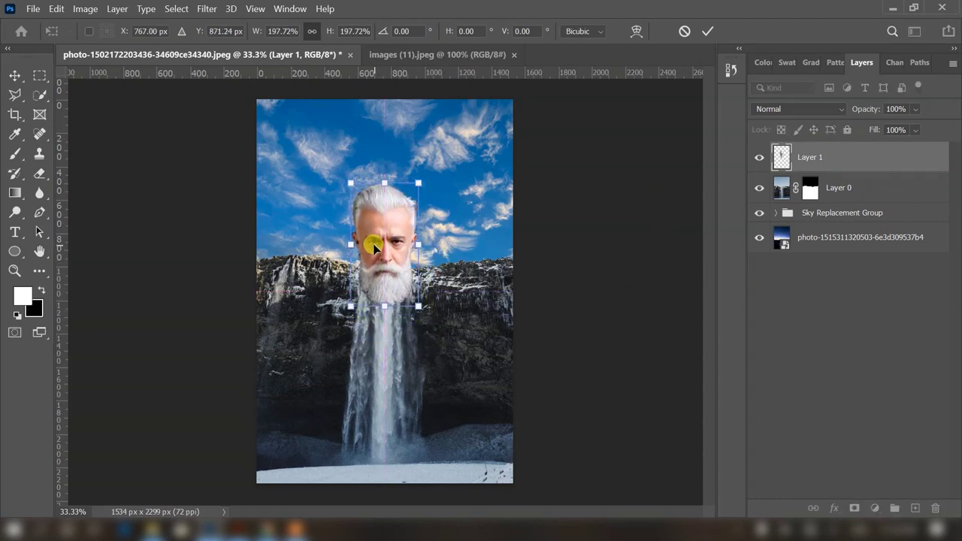
left_click(706, 32)
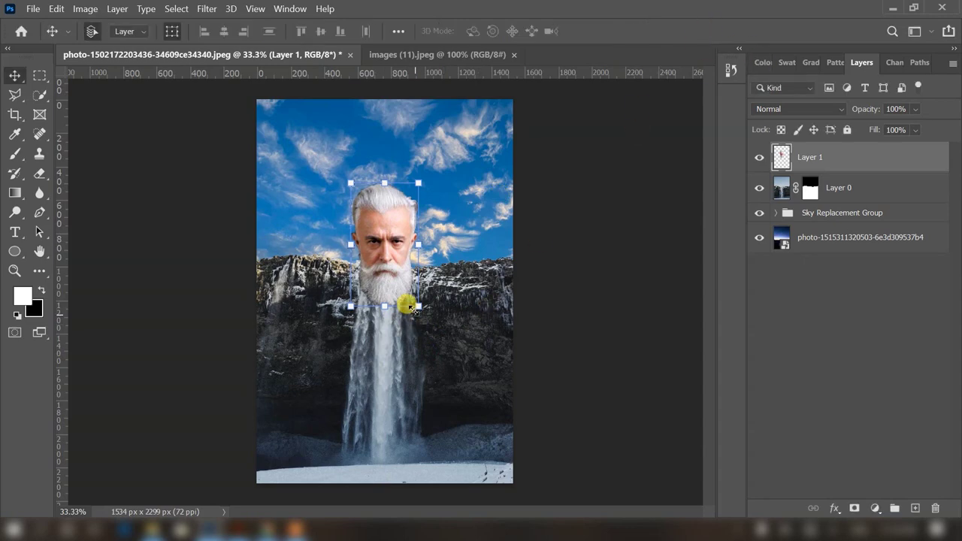
left_click_drag(418, 306, 430, 326)
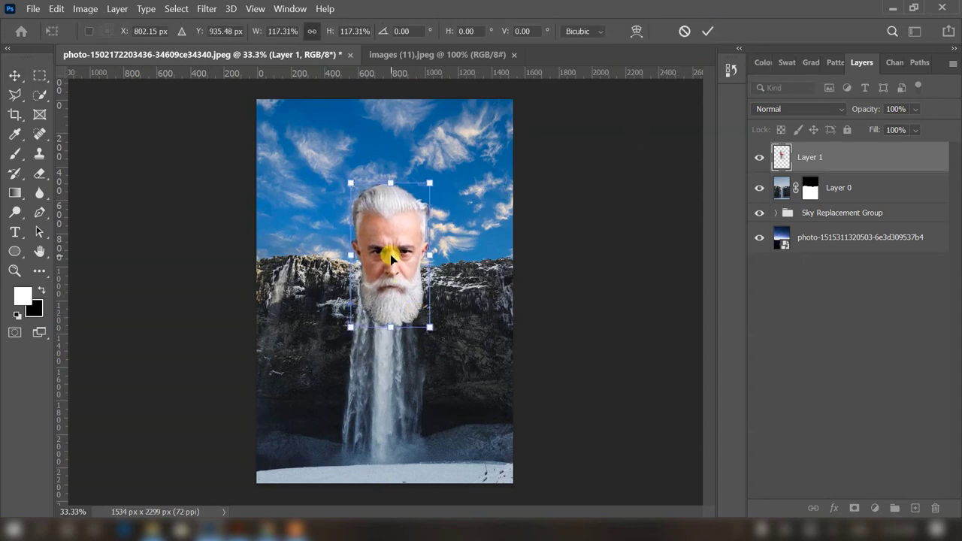
left_click_drag(391, 258, 381, 256)
left_click(708, 32)
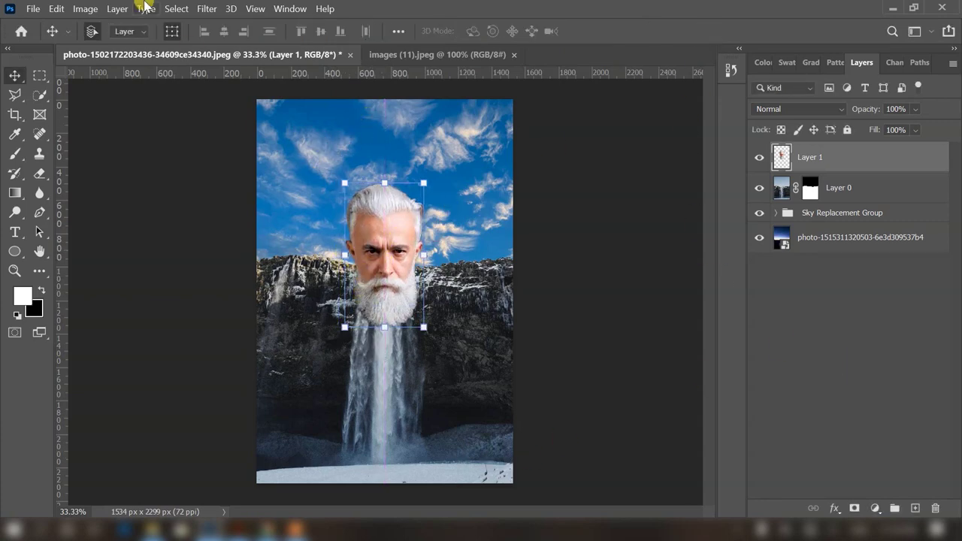
- In Liquify, start stretching the beard's bottom downward and set the warp brush to 265
left_click(206, 10)
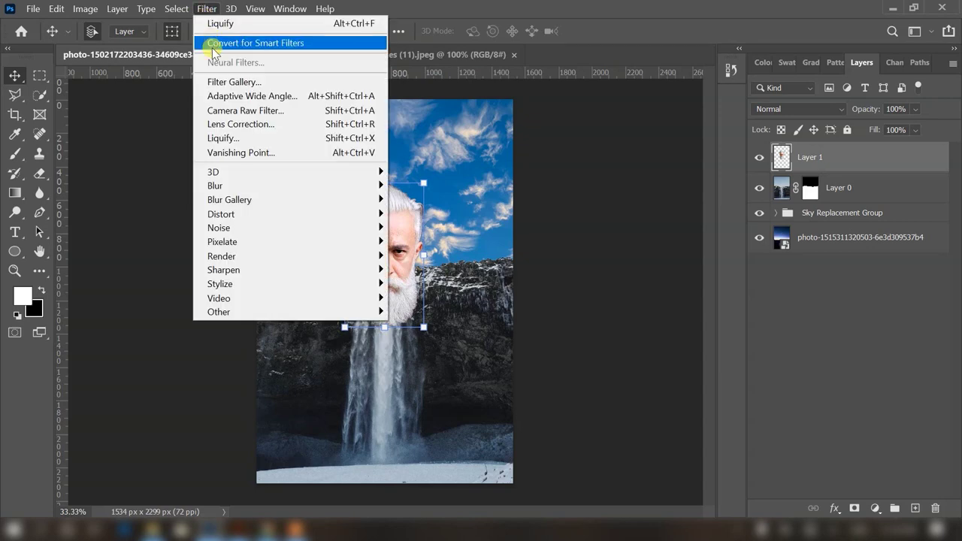
left_click(233, 25)
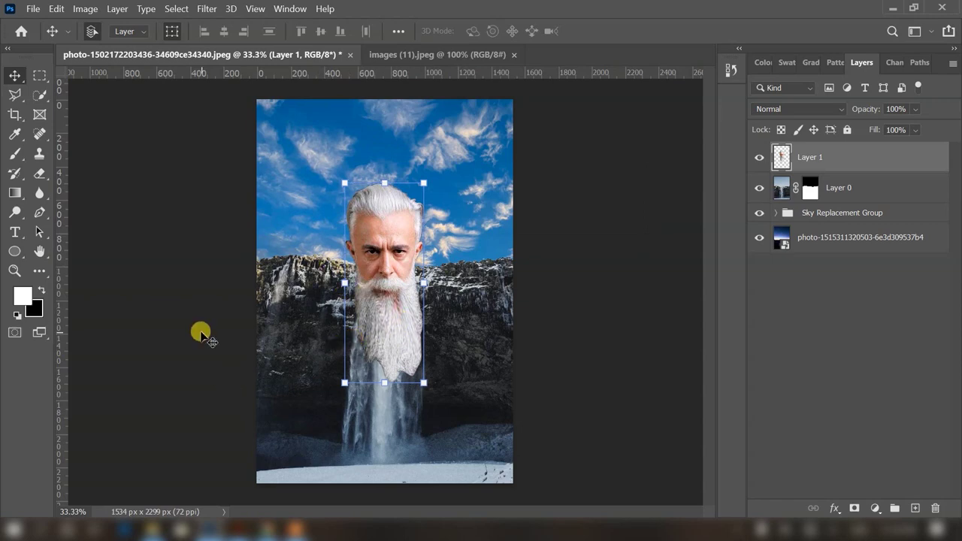
left_click(207, 8)
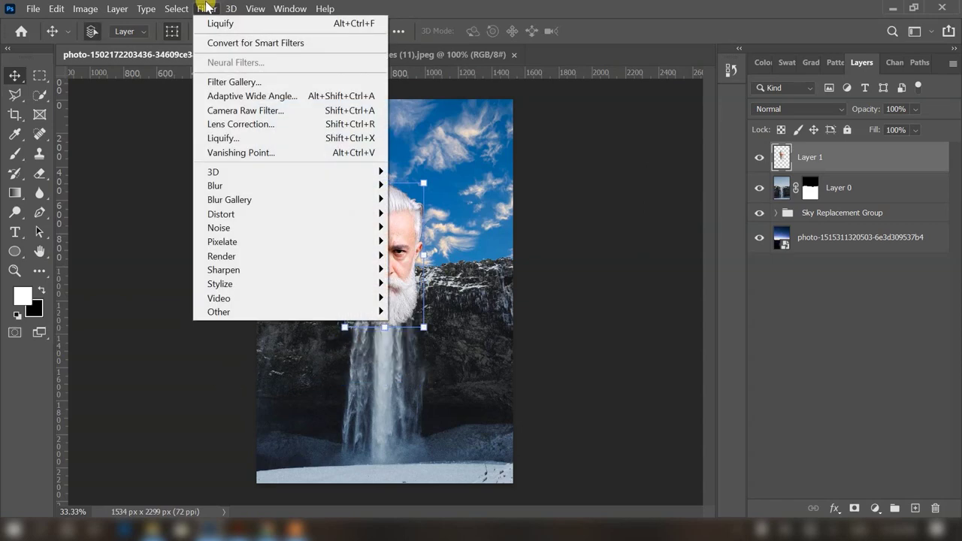
left_click(229, 138)
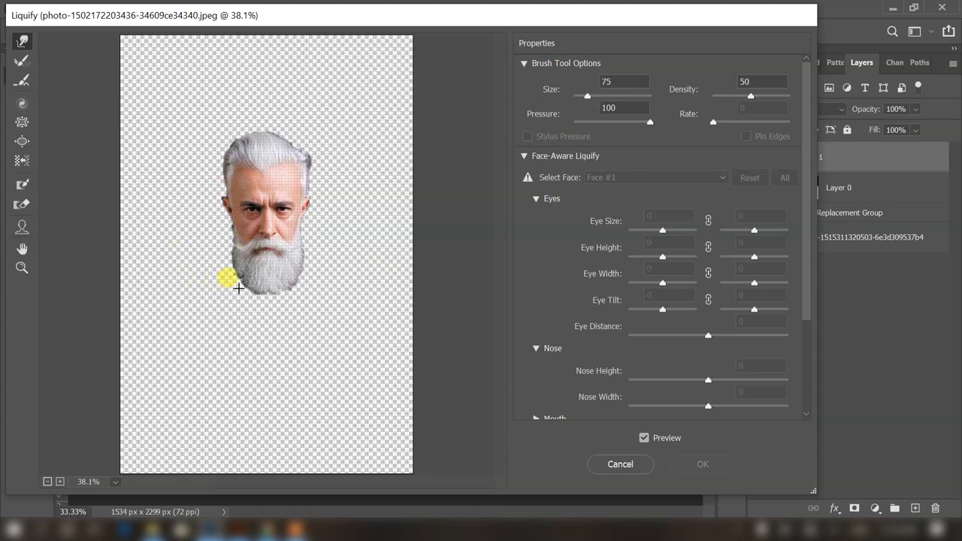
left_click_drag(249, 316, 269, 280)
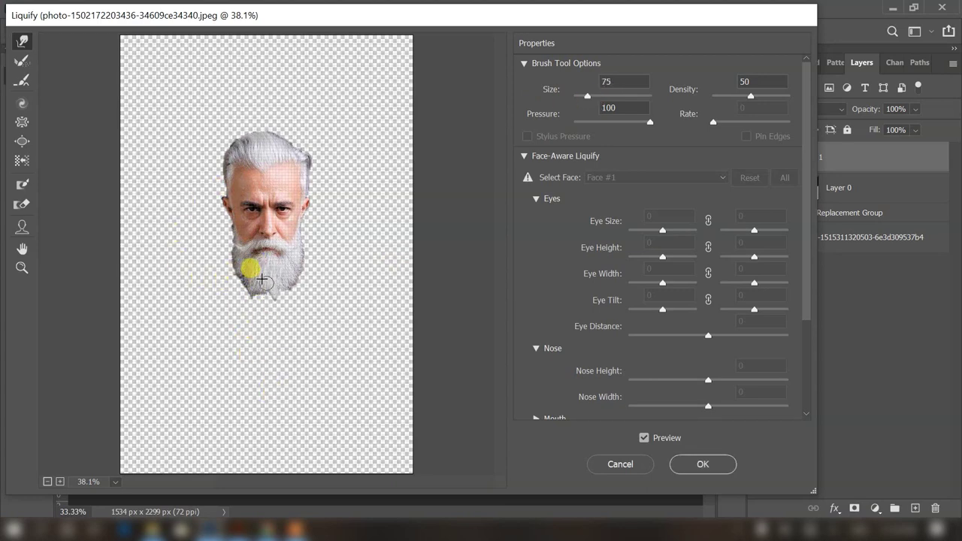
left_click(597, 93)
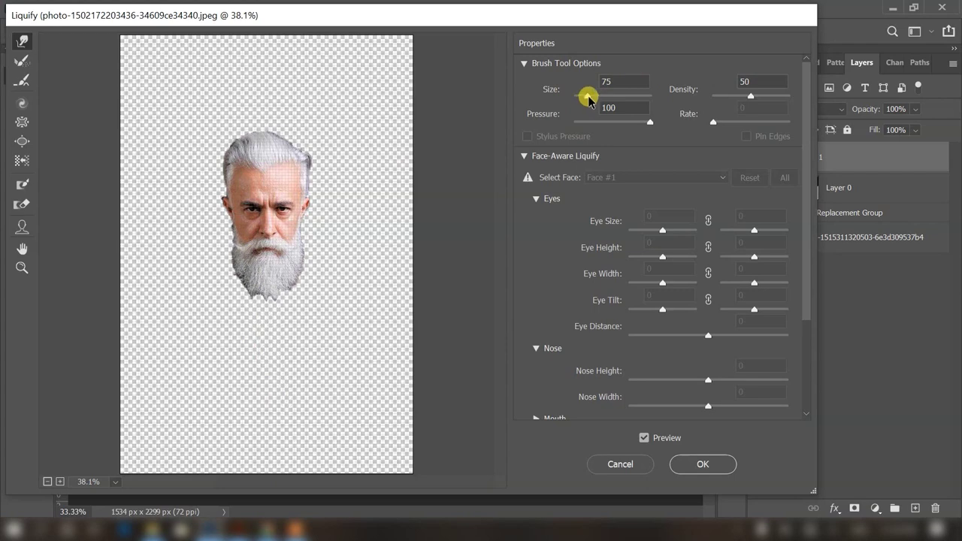
left_click_drag(590, 94, 594, 94)
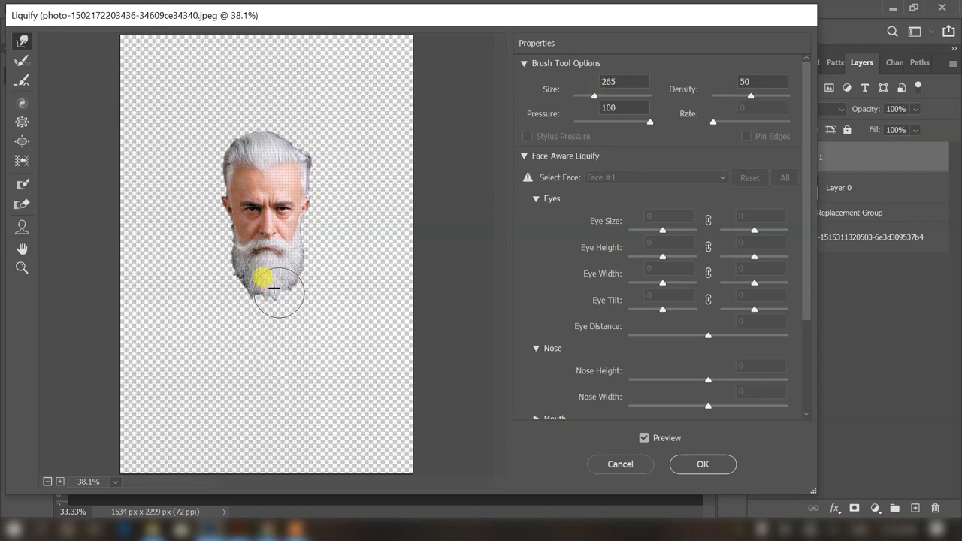
- Pull the beard's bottom and left side down into a point and apply the warp
left_click_drag(274, 288, 269, 358)
mouse_move(247, 281)
left_mouse_down()
mouse_move(285, 284)
mouse_move(242, 299)
mouse_move(237, 346)
left_mouse_up()
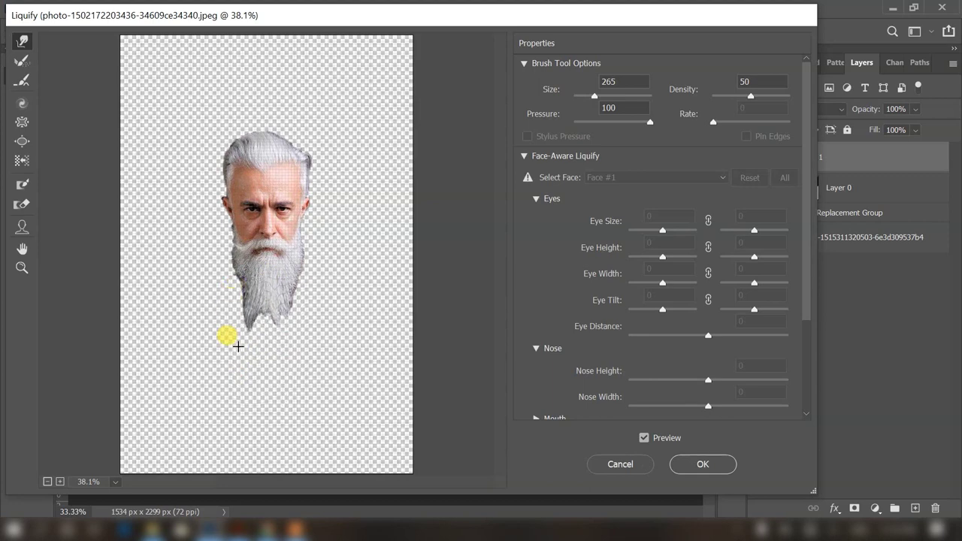
left_click_drag(262, 305, 259, 325)
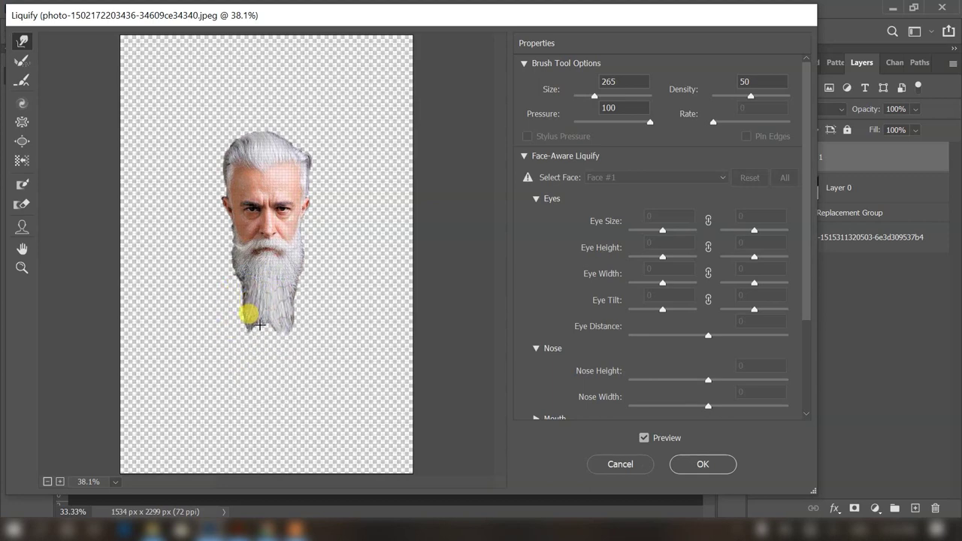
mouse_move(238, 269)
left_mouse_down()
mouse_move(234, 295)
mouse_move(273, 291)
mouse_move(279, 302)
left_mouse_up()
left_click(693, 456)
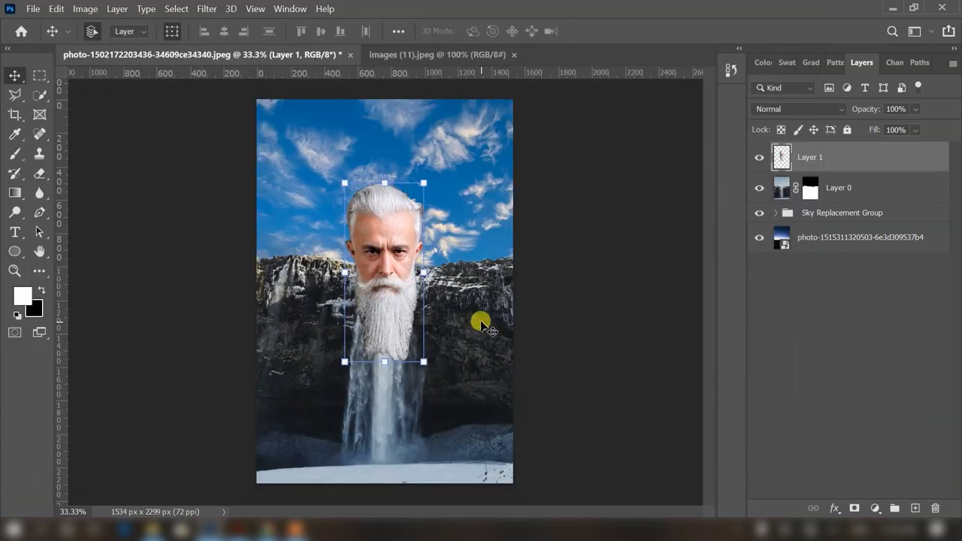
- Add a layer mask to Layer 1 and set up a soft brush of about 187 px
left_click(23, 153)
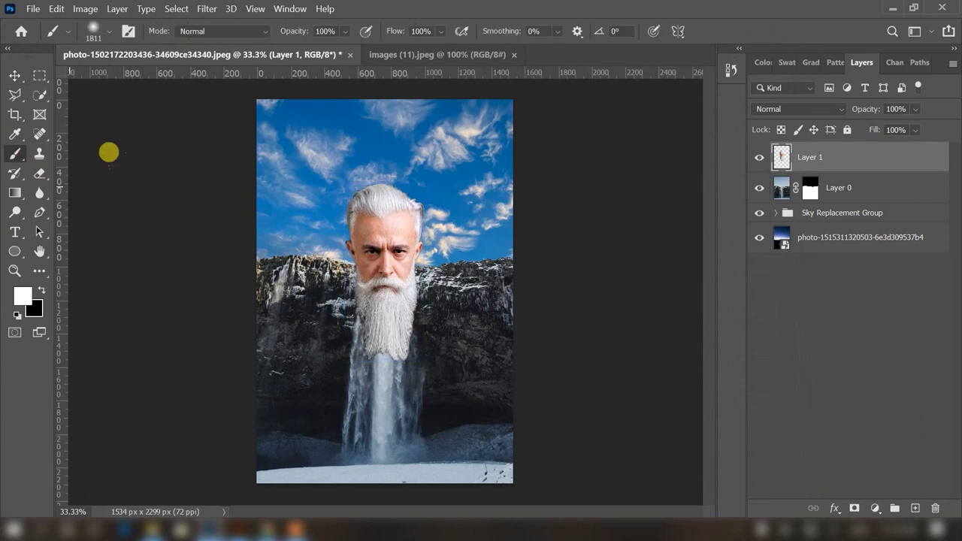
left_click(109, 39)
left_click_drag(133, 78, 153, 81)
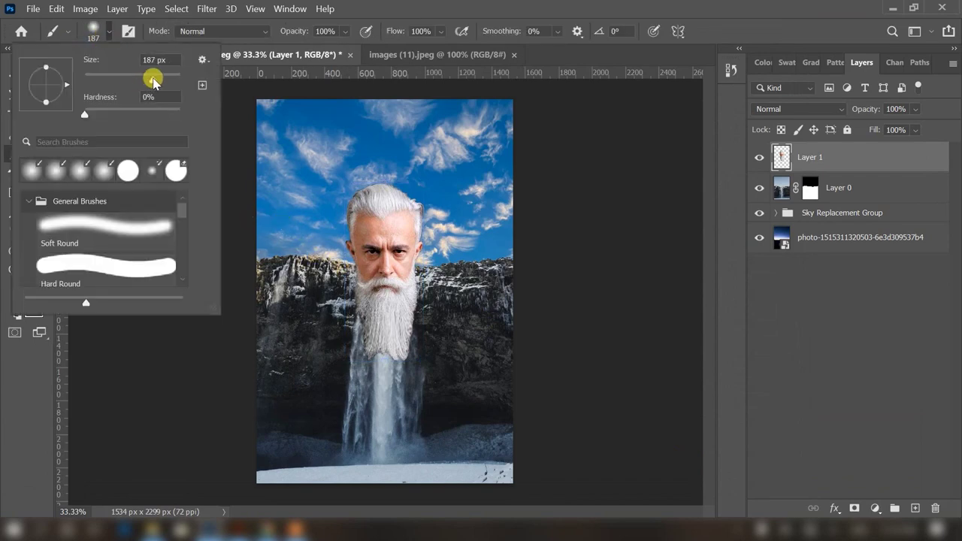
left_click(443, 7)
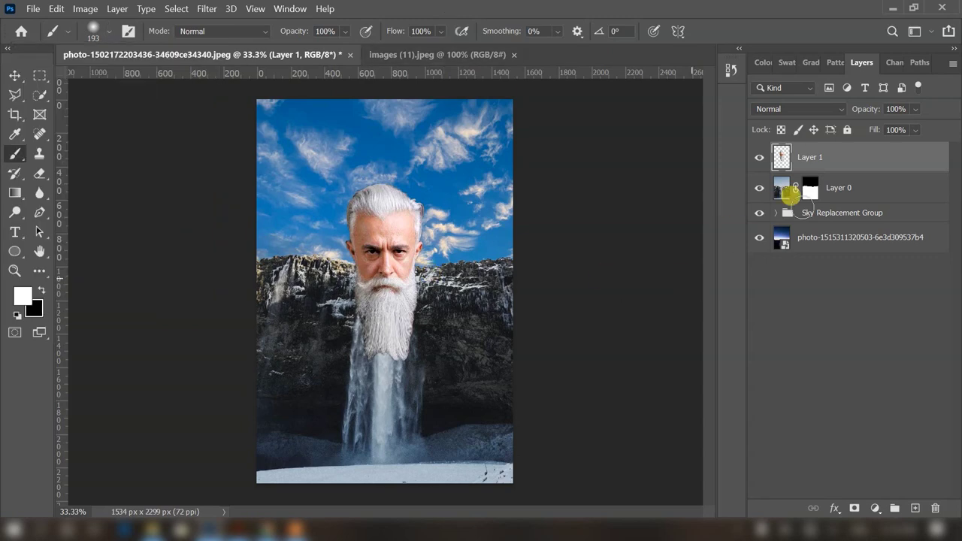
left_click(854, 509)
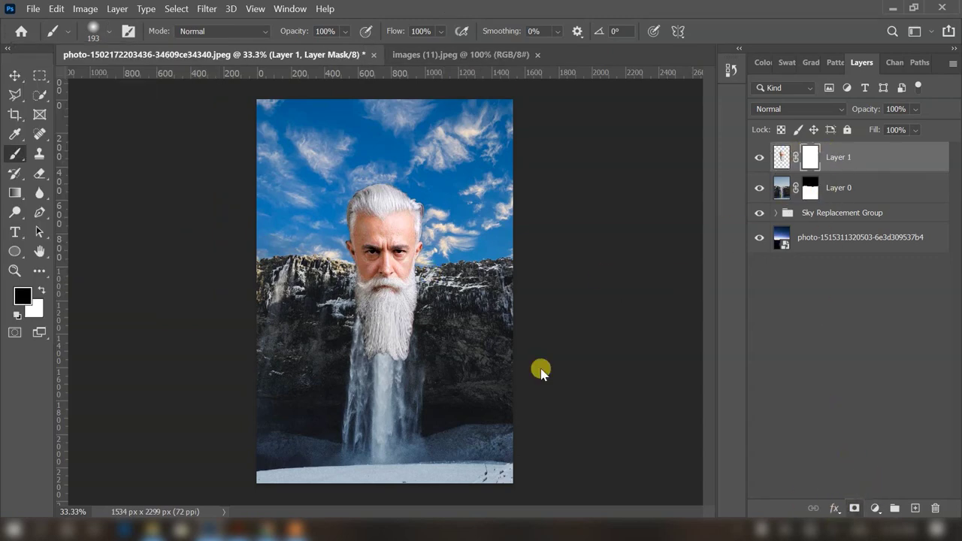
left_click(109, 31)
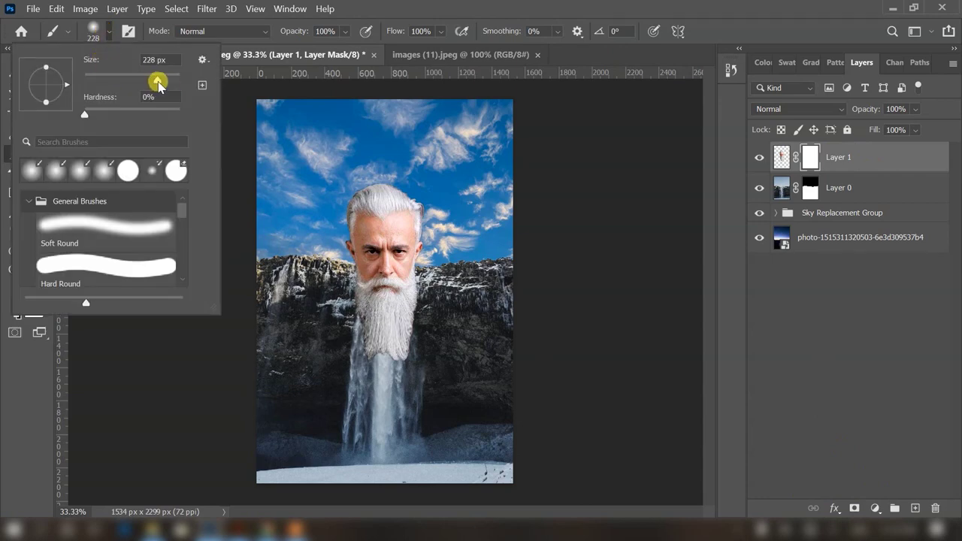
left_click(457, 6)
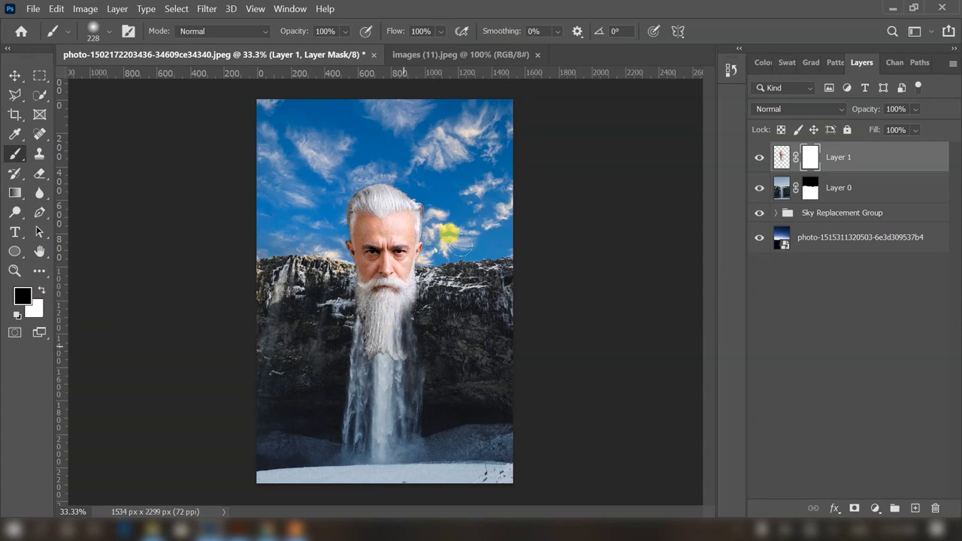
- Paint black over the beard's lower and right edges so the waterfall shows through
key("ctrl+plus")
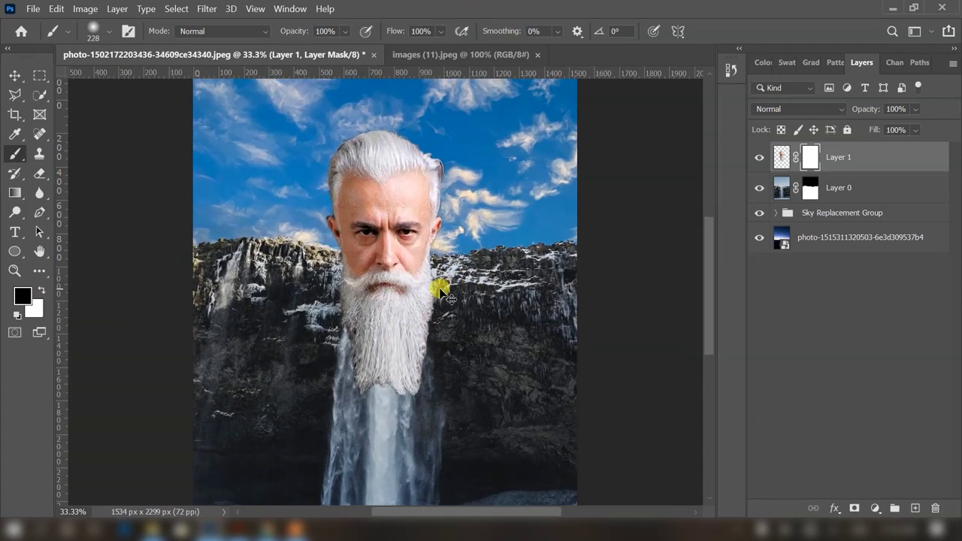
key("ctrl+plus")
left_click(108, 31)
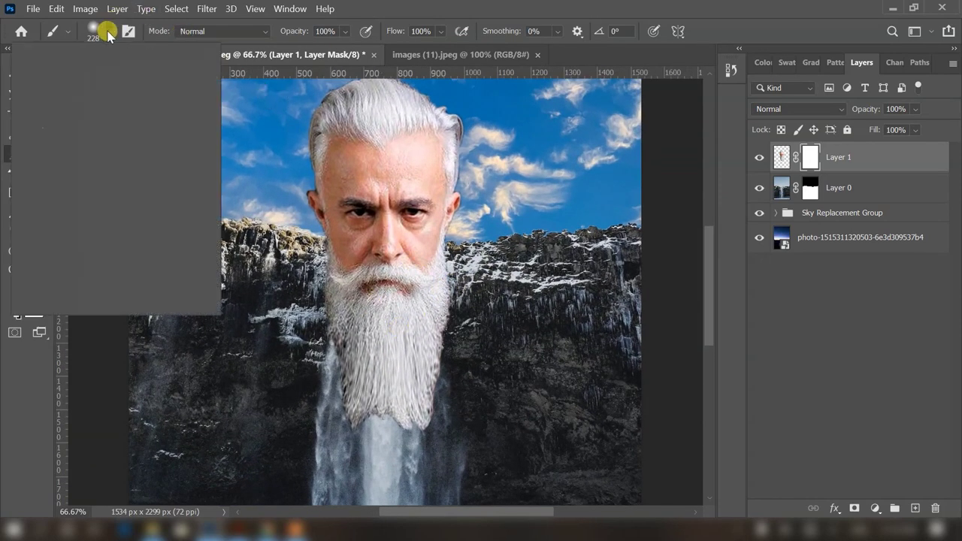
key("Return")
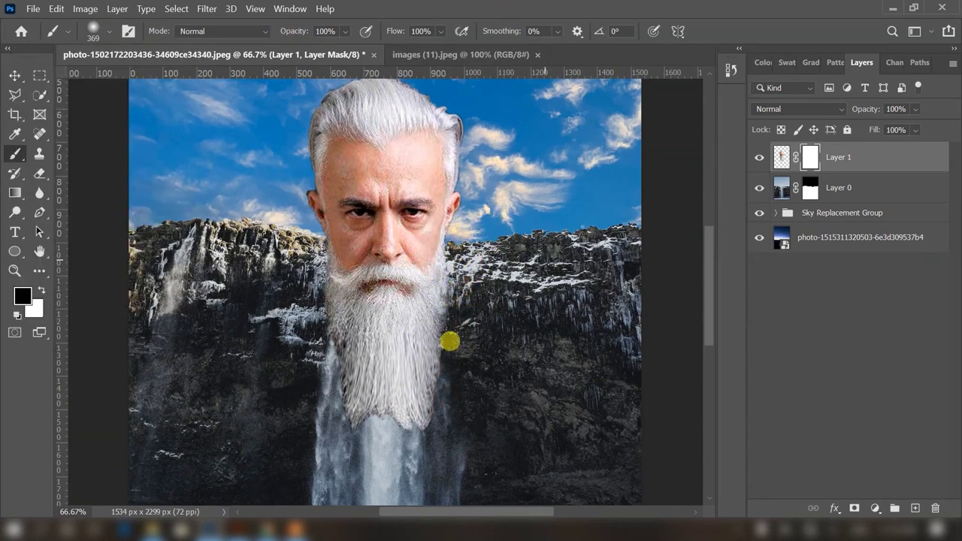
left_click_drag(438, 294, 457, 331)
mouse_move(475, 243)
left_mouse_down()
mouse_move(461, 226)
mouse_move(448, 354)
left_mouse_up()
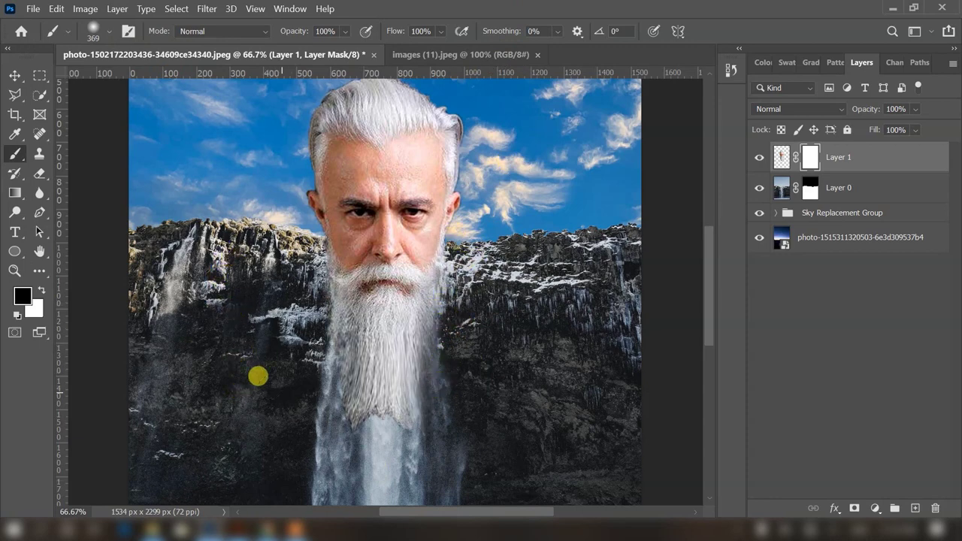
left_click_drag(350, 362, 369, 429)
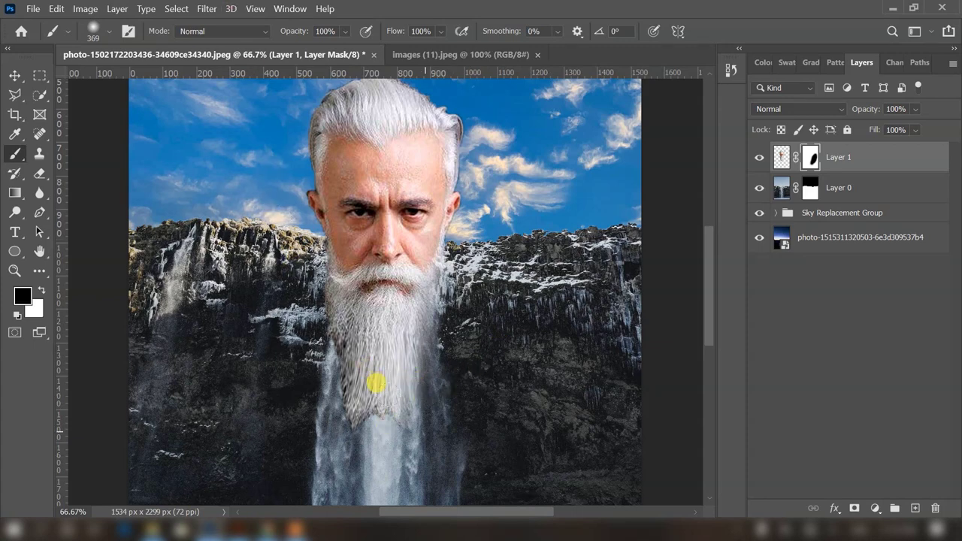
left_click_drag(425, 342, 376, 423)
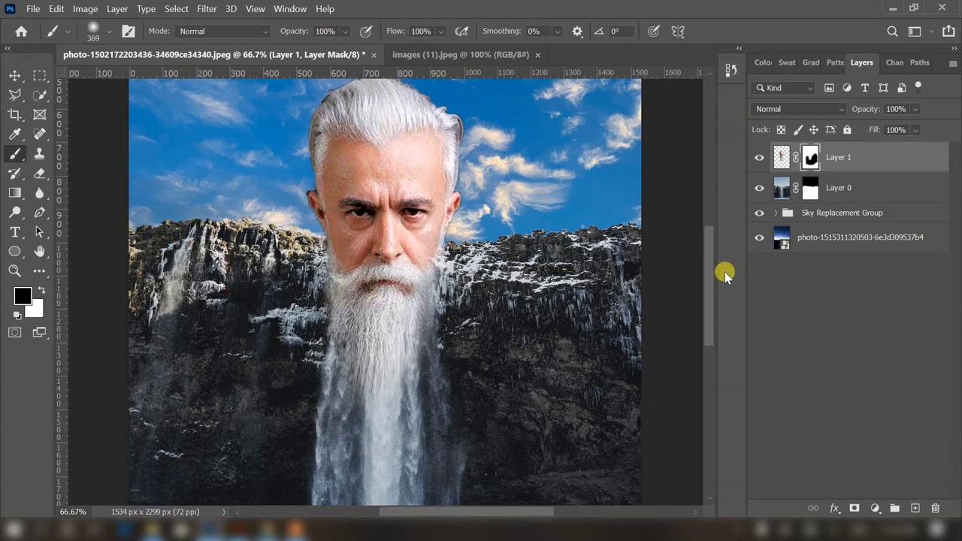
- Reduce the brush size for fine edge work on the mask
scroll(707, 275, "up", 3)
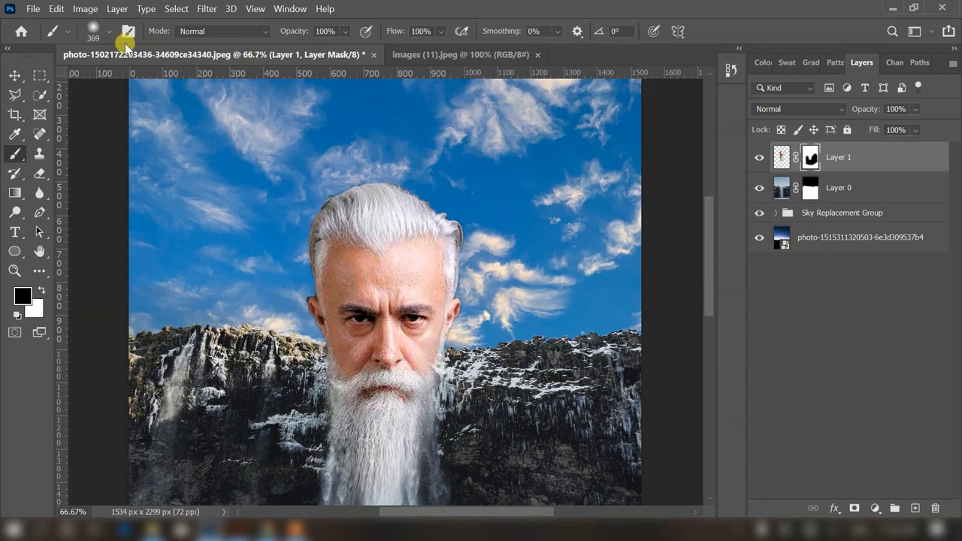
left_click(109, 31)
left_click_drag(137, 75, 128, 75)
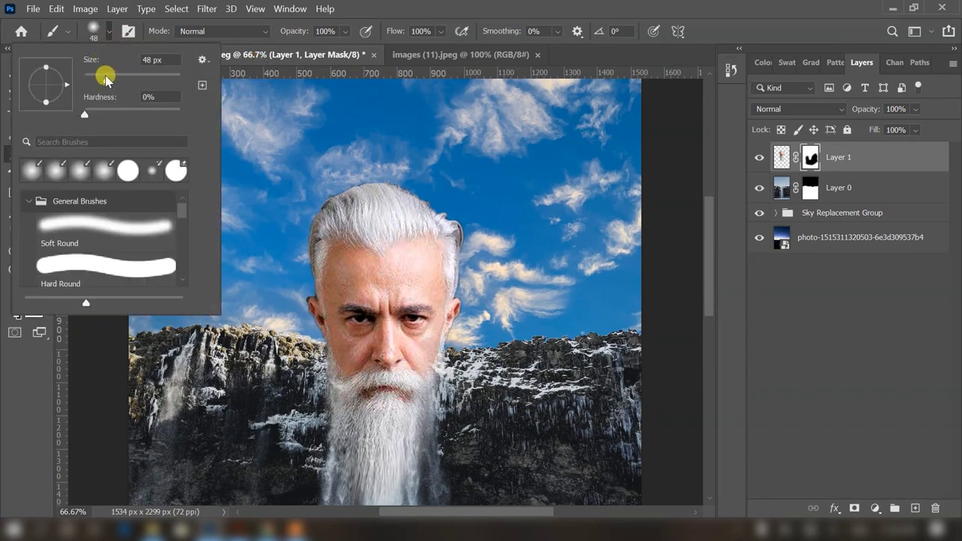
key("Return")
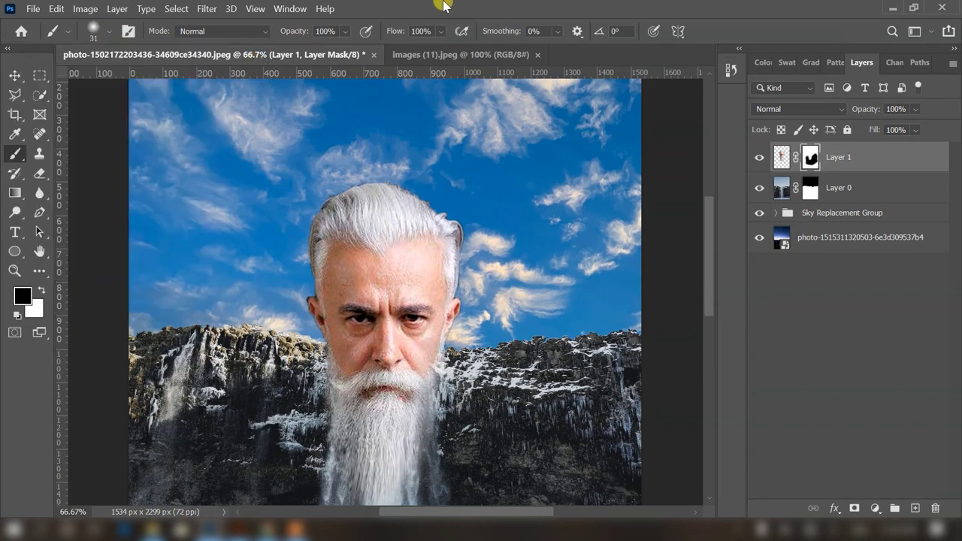
- Zoom in and mask stray pixels along the hair's right edge
key("ctrl+plus")
key("ctrl+plus")
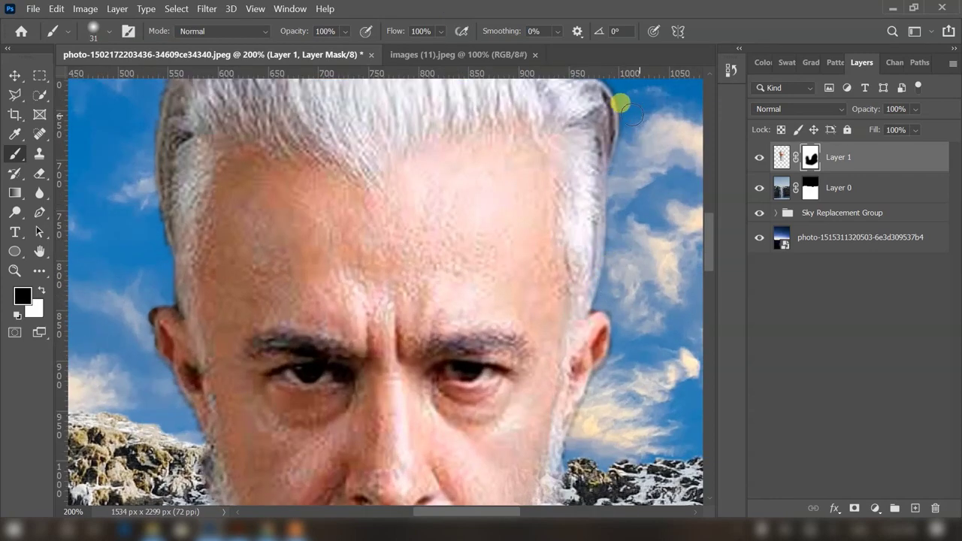
left_click_drag(710, 258, 710, 232)
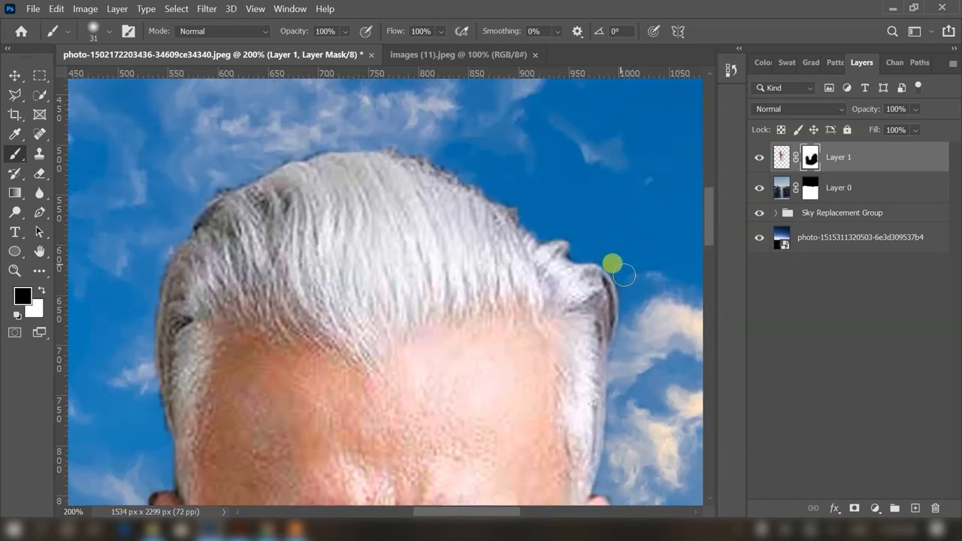
left_click_drag(608, 257, 613, 259)
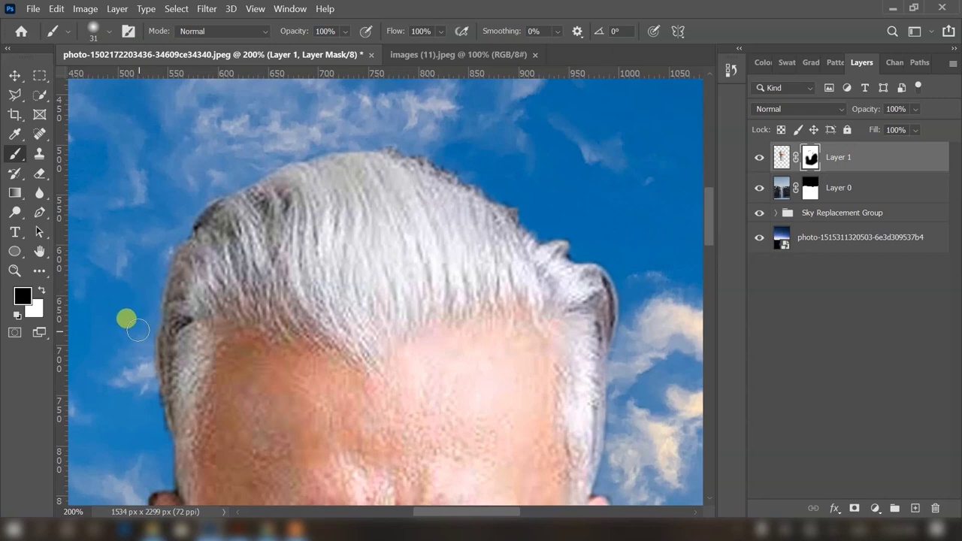
- At 200% zoom, mask the ear's left edge against the sky
key("ctrl+minus")
key("ctrl+minus")
key("ctrl+minus")
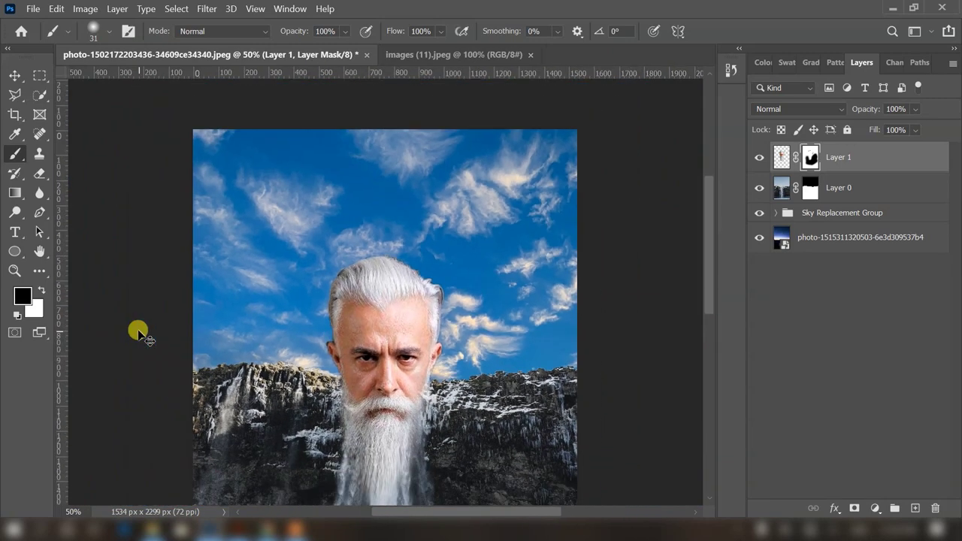
key("ctrl+plus")
key("ctrl+minus")
key("ctrl+plus")
key("ctrl+plus")
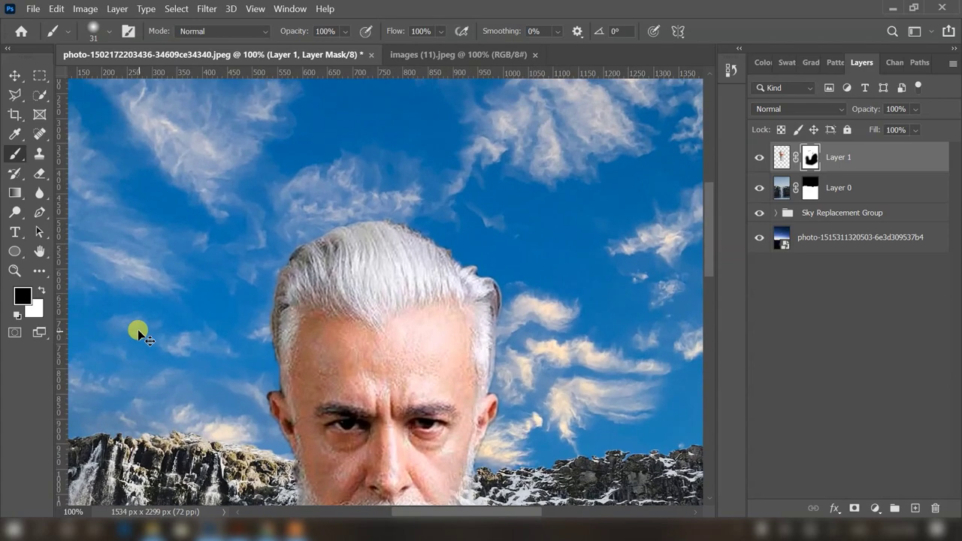
left_click_drag(710, 206, 705, 242)
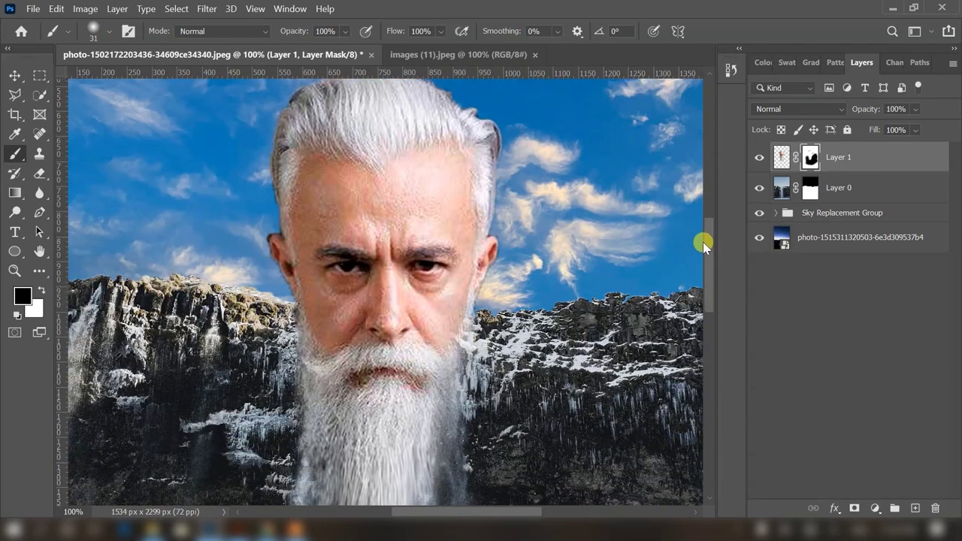
key("ctrl+plus")
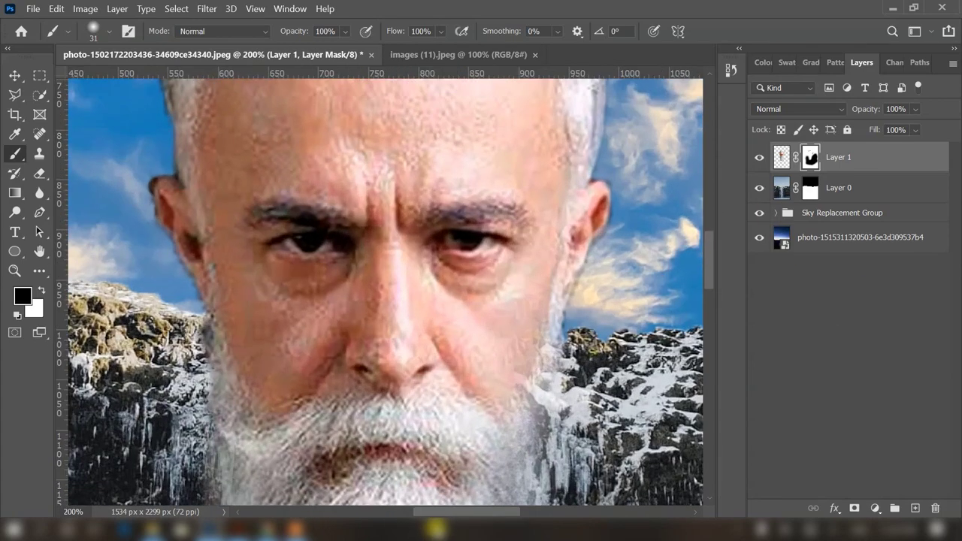
left_click_drag(439, 514, 375, 514)
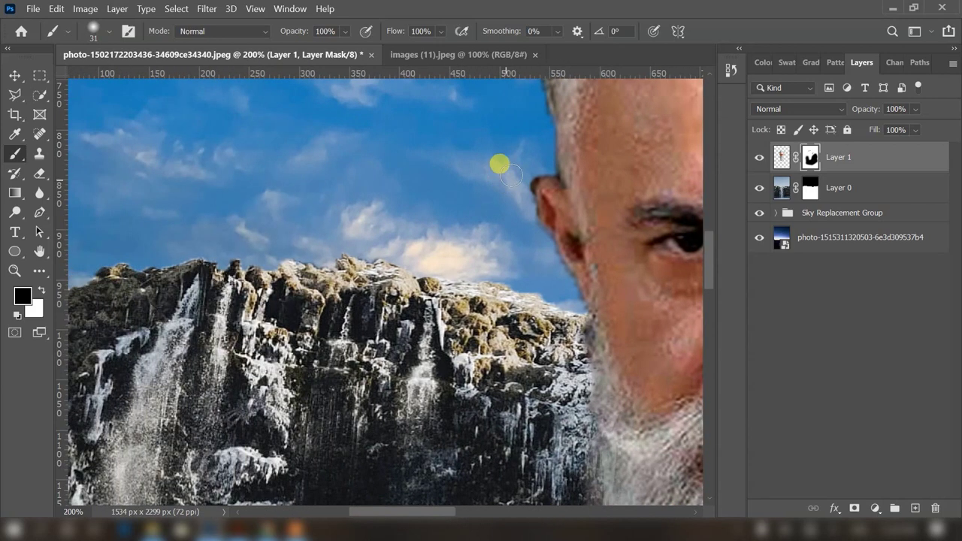
mouse_move(523, 170)
left_mouse_down()
mouse_move(520, 221)
mouse_move(539, 163)
left_mouse_up()
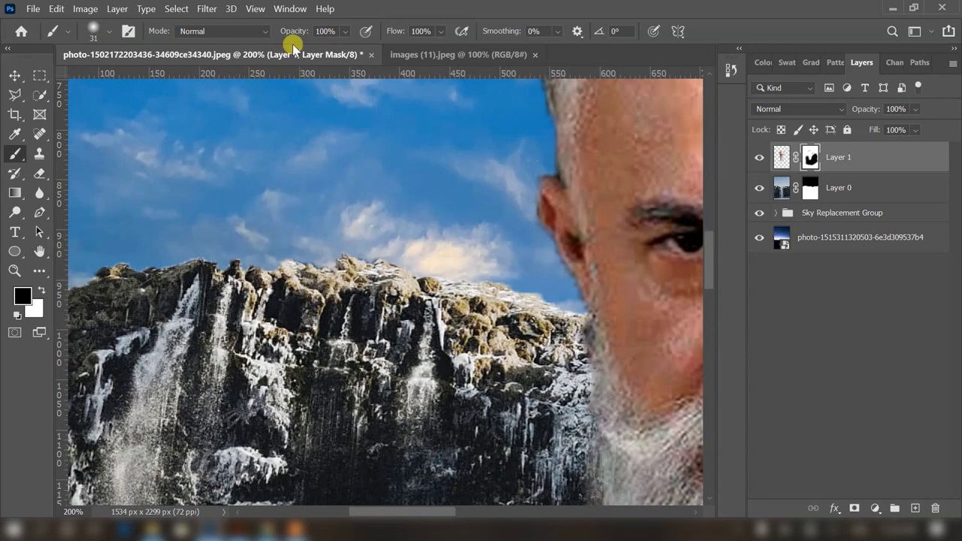
- Mask the leftover fringe along the ear's edge, then zoom out to 50% to review the composite
left_click(95, 30)
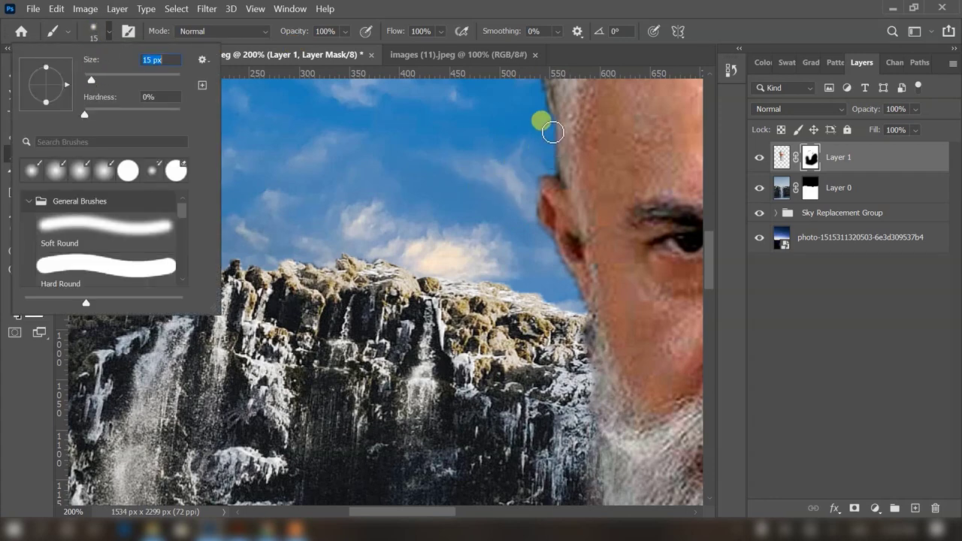
mouse_move(554, 131)
left_mouse_down()
mouse_move(559, 155)
mouse_move(543, 103)
mouse_move(553, 138)
left_mouse_up()
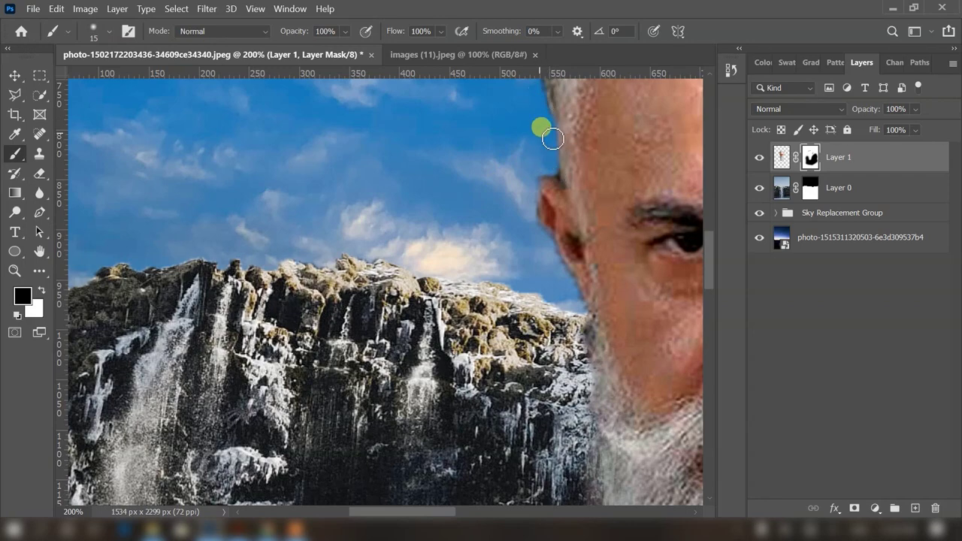
key("ctrl+minus")
key("ctrl+minus")
key("ctrl+minus")
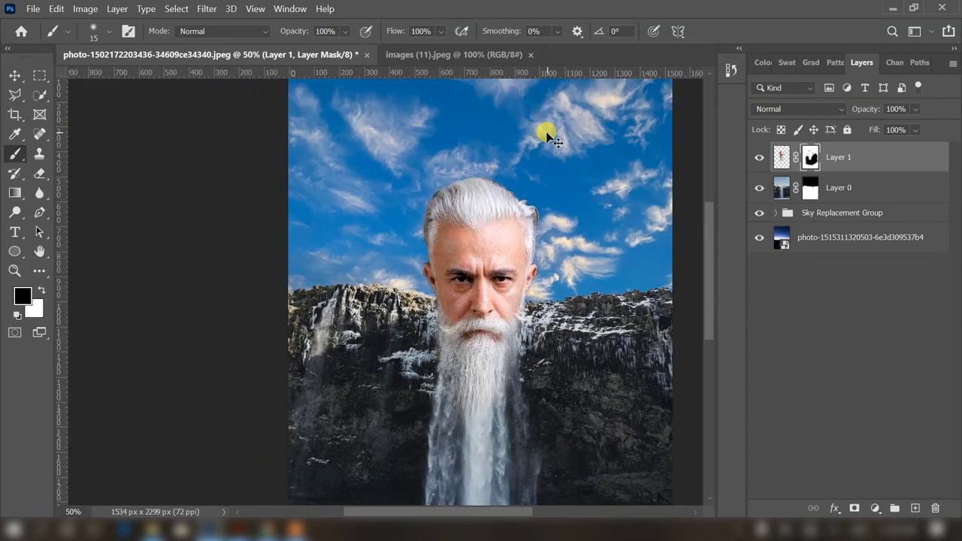
key("ctrl+minus")
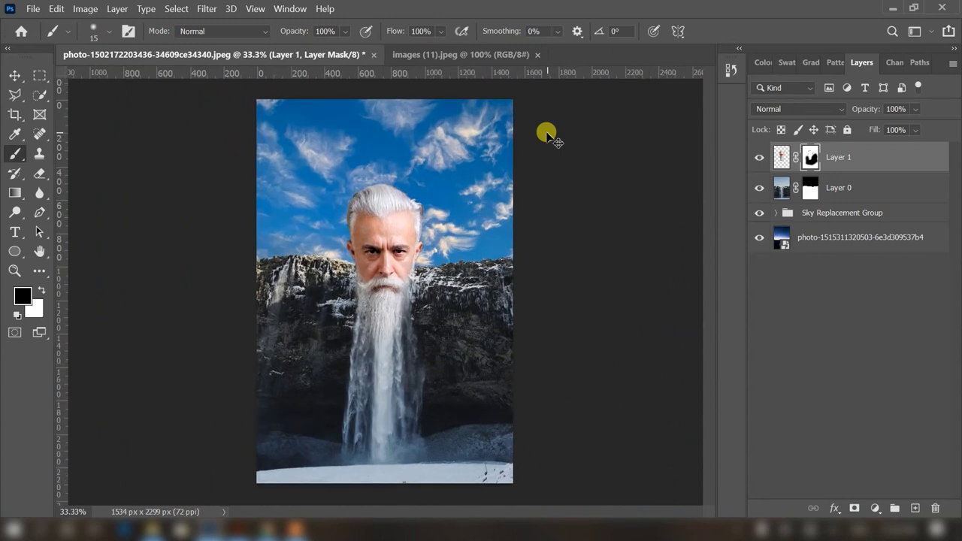
key("ctrl+plus")
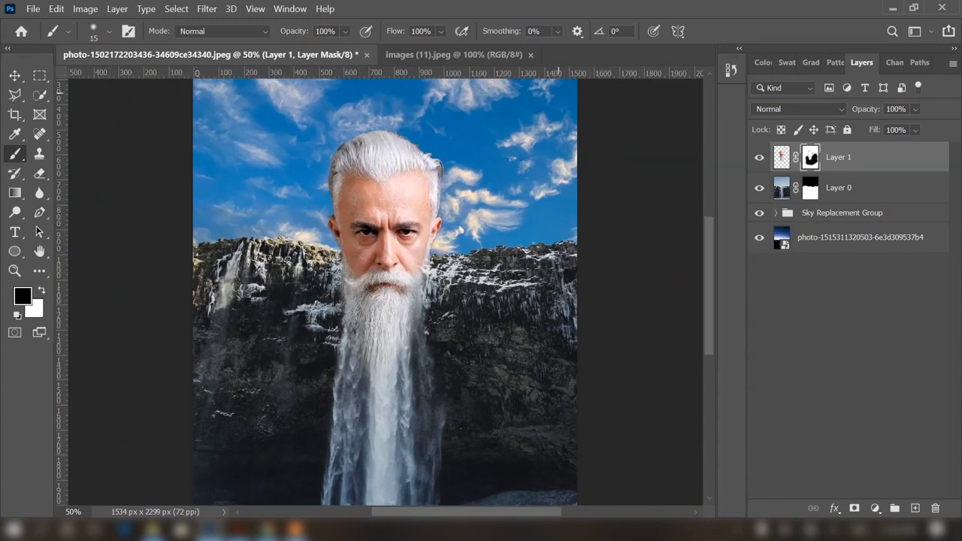
- Paint Layer 1's mask over the beard with a 480 px soft brush, then select Sky Replacement Group
left_click(111, 36)
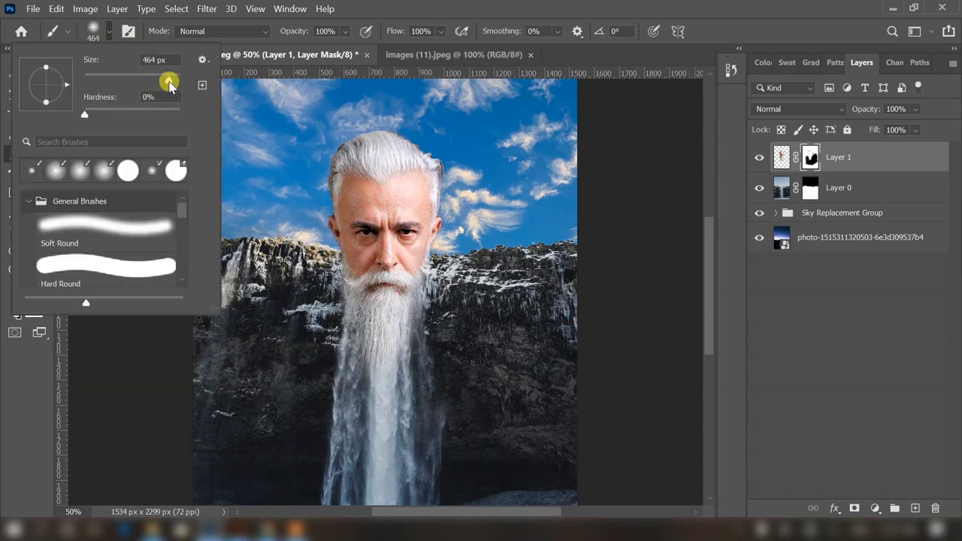
left_click_drag(169, 82, 173, 83)
mouse_move(395, 333)
left_mouse_down()
mouse_move(402, 338)
mouse_move(271, 311)
mouse_move(300, 391)
mouse_move(412, 347)
mouse_move(440, 429)
mouse_move(488, 475)
left_mouse_up()
key("ctrl+minus")
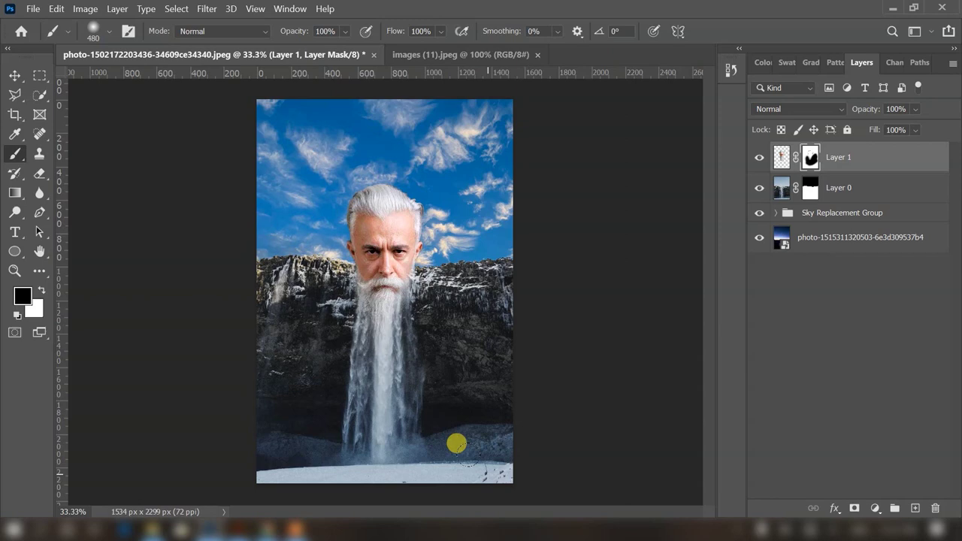
left_click(803, 214)
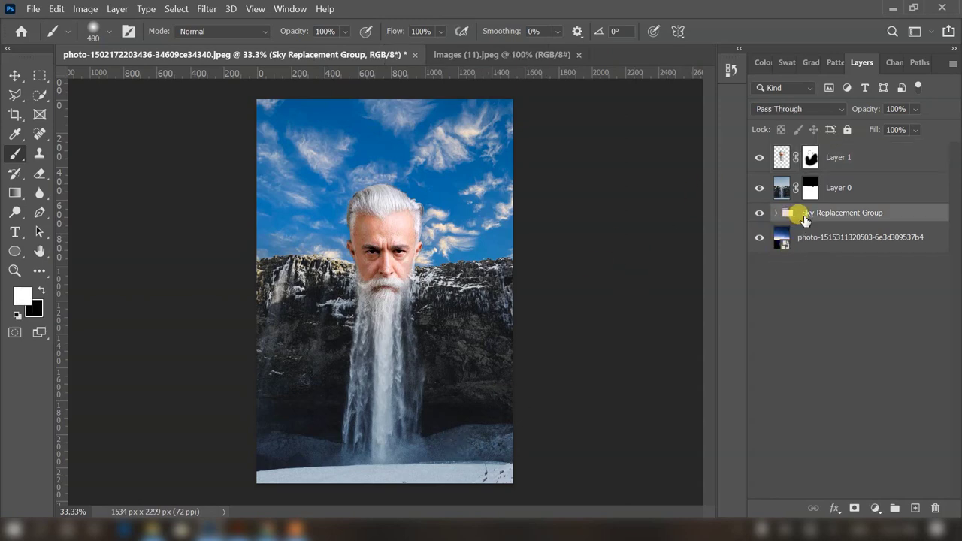
- Browse the Filter and 3D menus, then select Layer 0, the waterfall layer
left_click(209, 10)
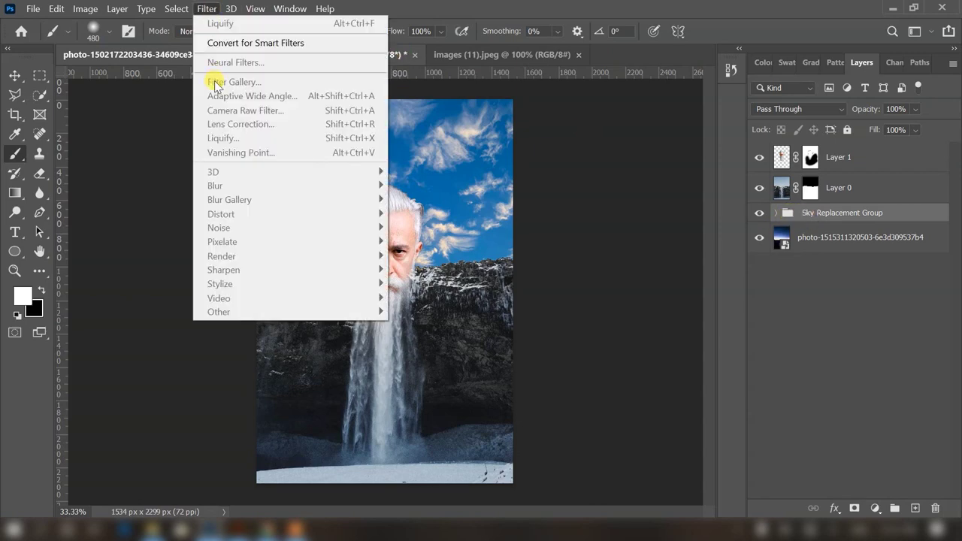
key("Escape")
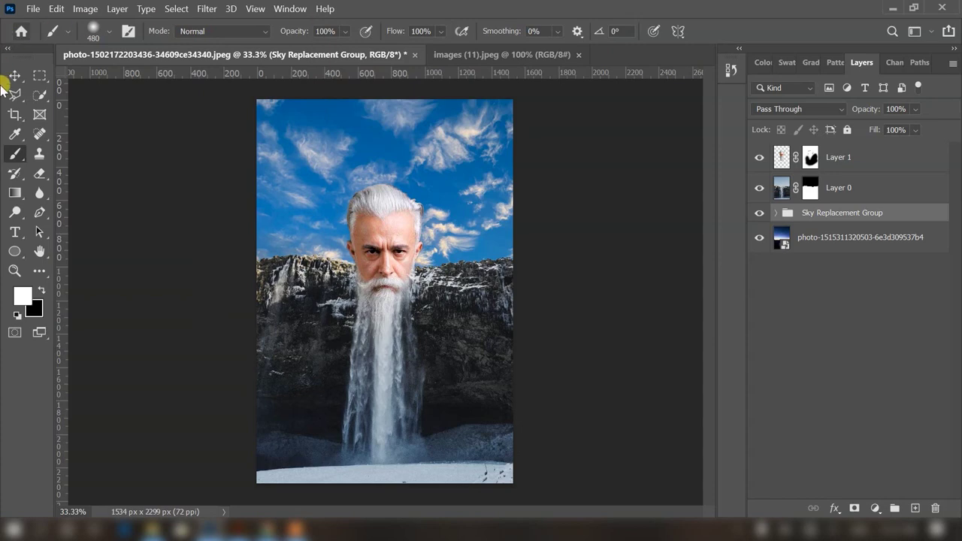
left_click(16, 75)
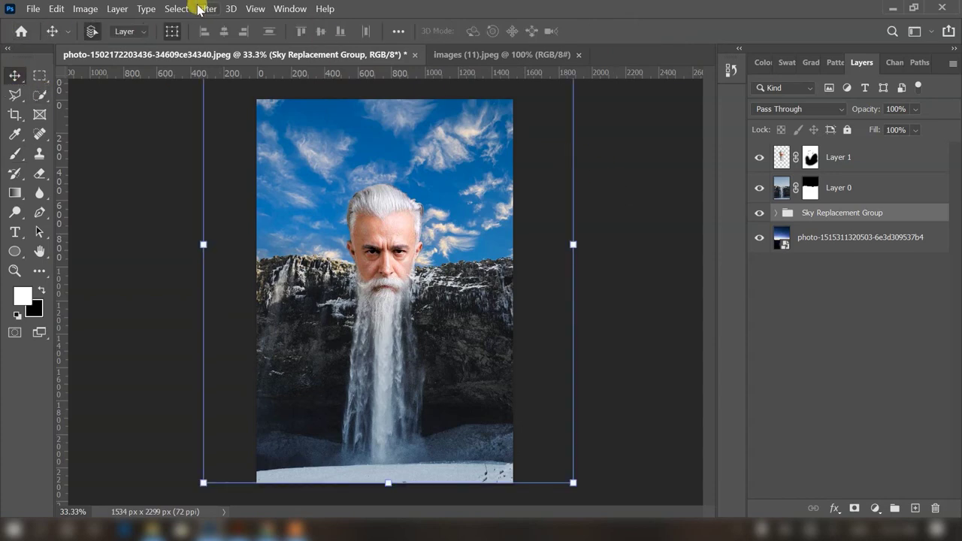
left_click(204, 9)
key("Right")
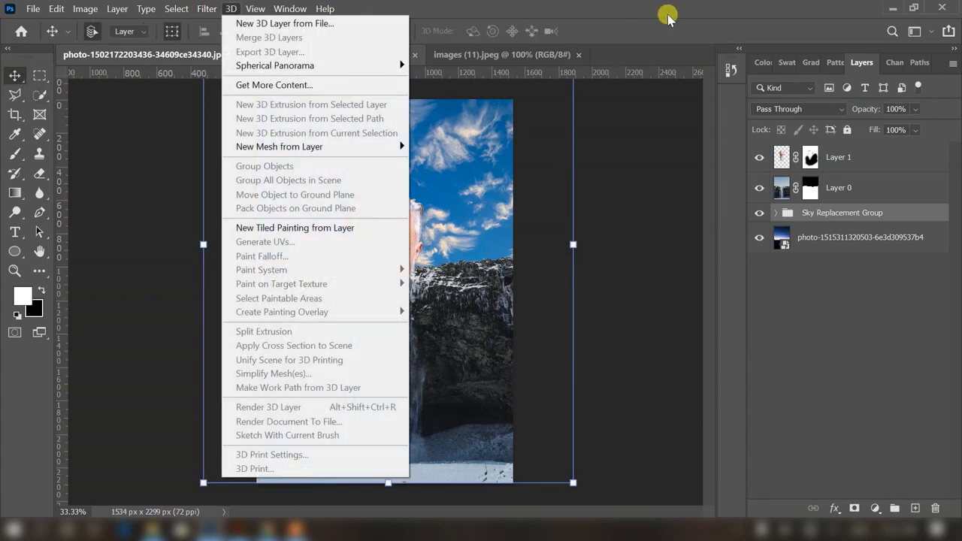
key("Escape")
key("Escape")
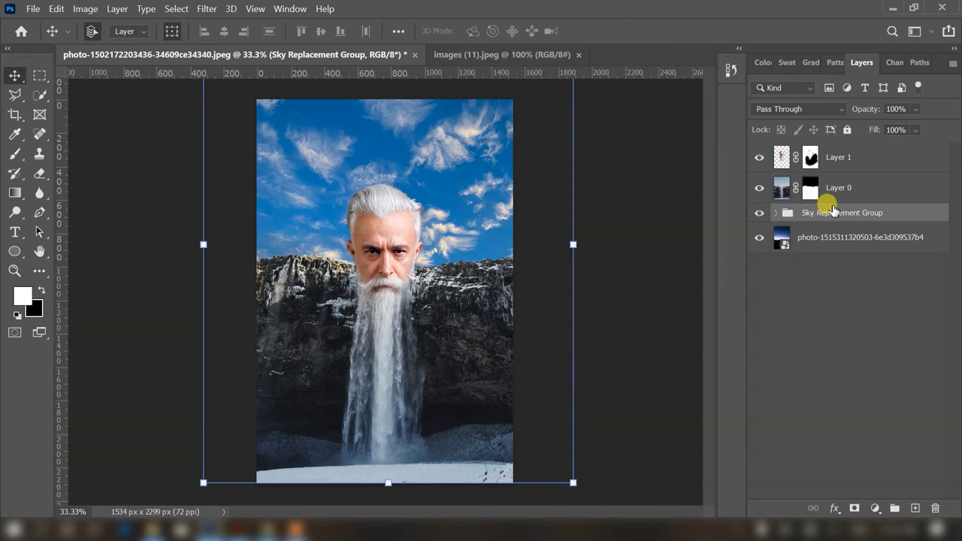
left_click(844, 189)
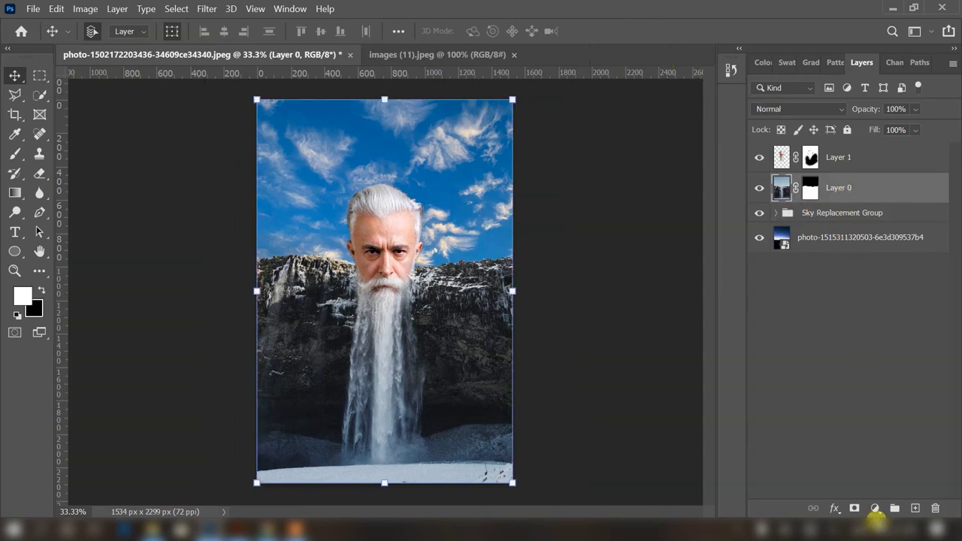
- Add a Brightness/Contrast 1 layer above Layer 0 with brightness nudged slightly upward
left_click(874, 510)
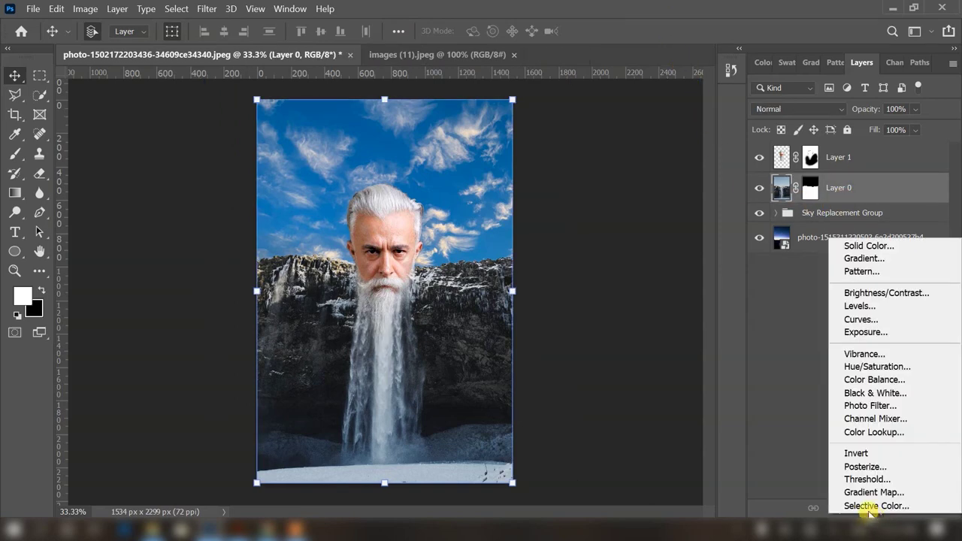
left_click(877, 294)
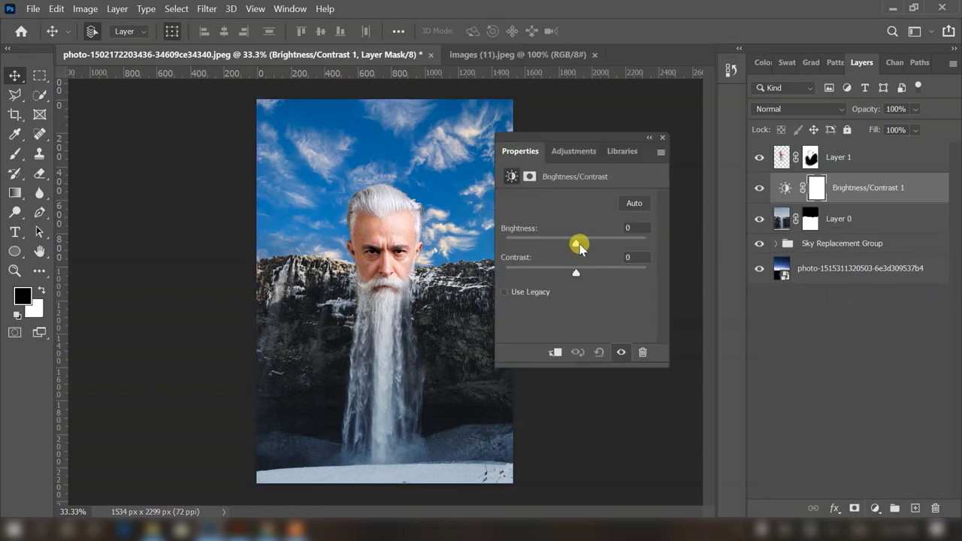
mouse_move(575, 244)
left_mouse_down()
mouse_move(558, 246)
mouse_move(578, 247)
left_mouse_up()
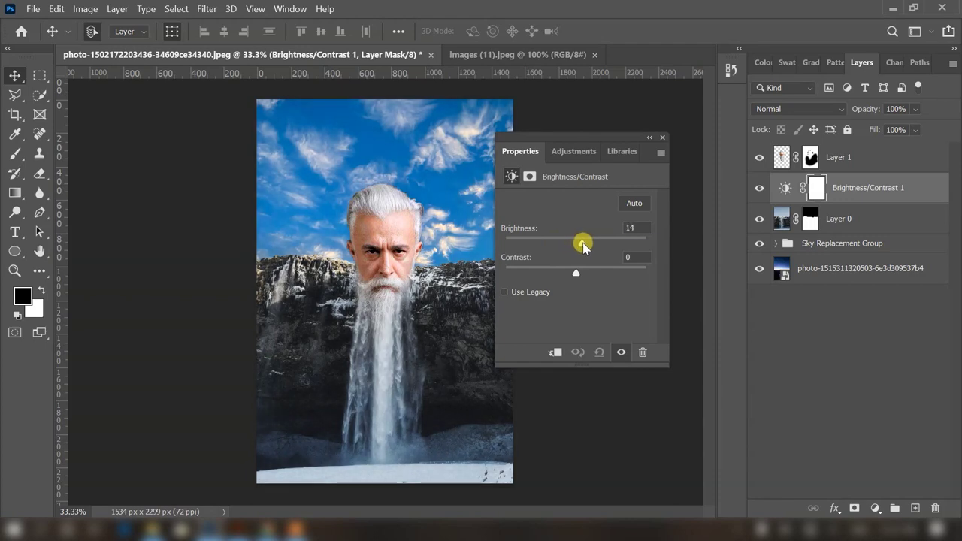
left_click(662, 138)
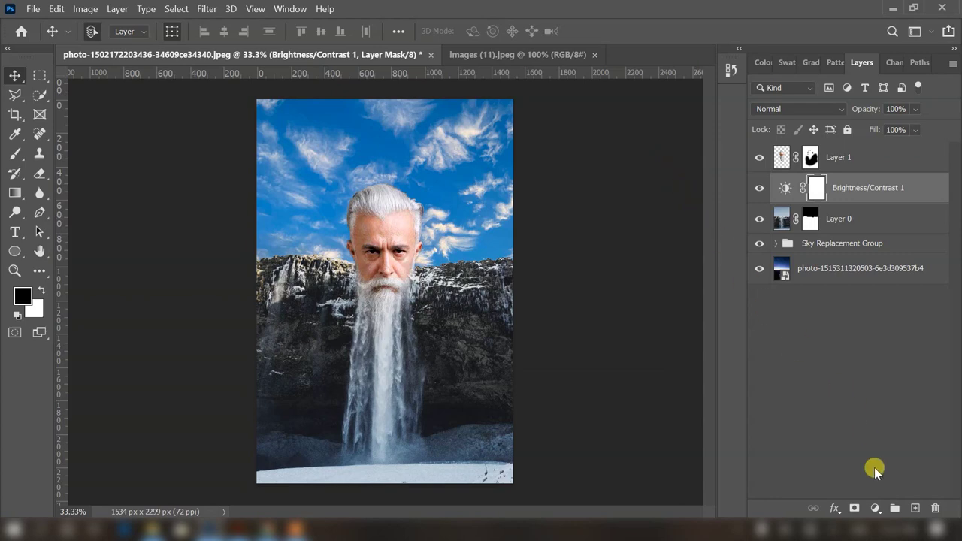
- Add a Hue/Saturation layer with hue -20 and lightness -6, then minimise to the desktop
left_click(875, 509)
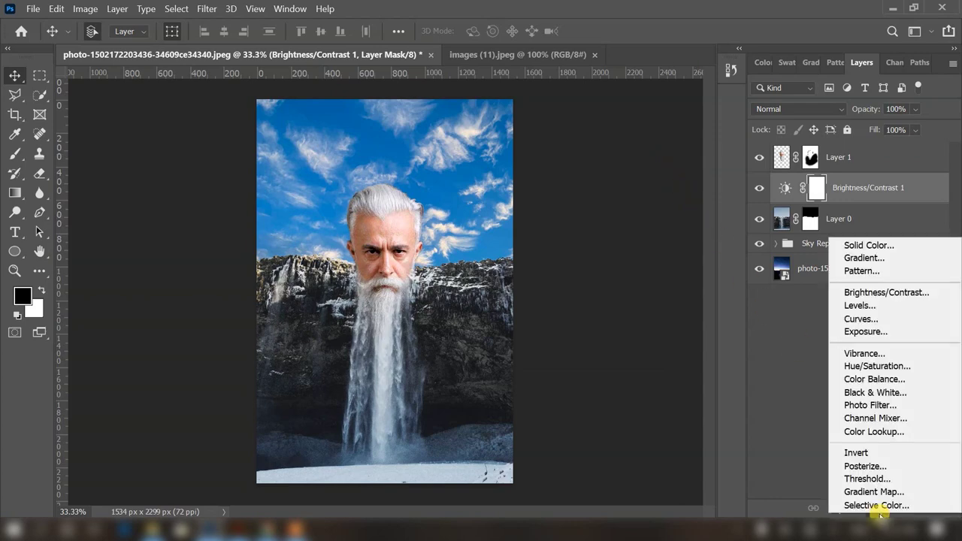
left_click(863, 366)
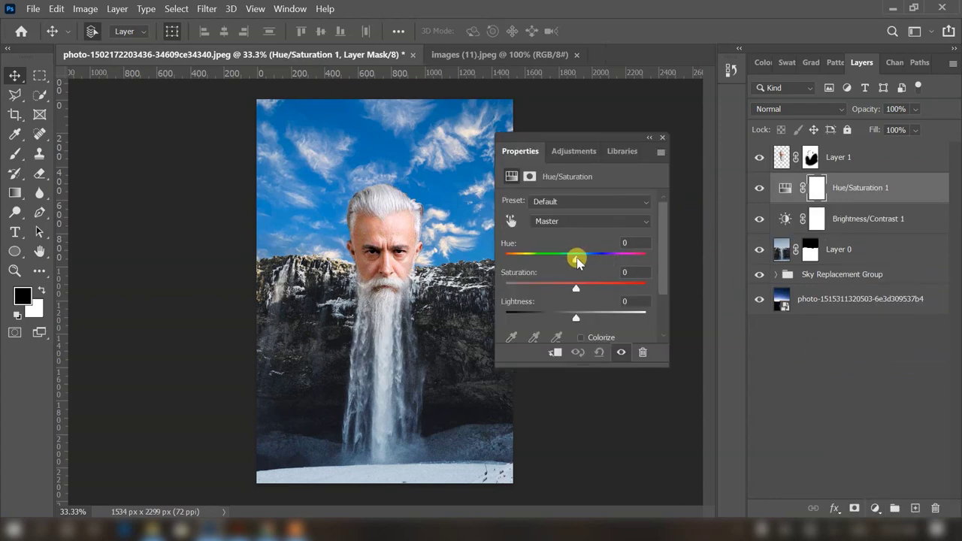
left_click_drag(577, 261, 552, 261)
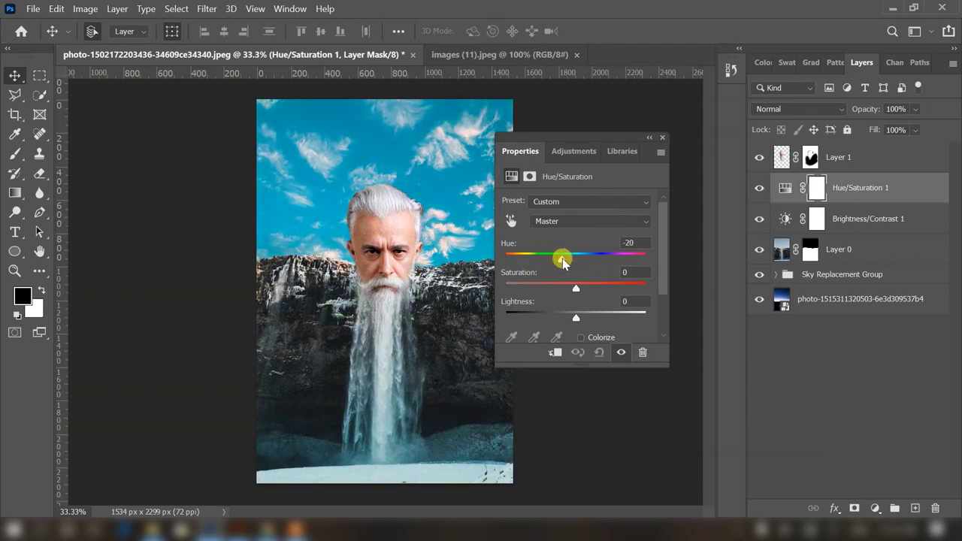
left_click_drag(576, 318, 570, 321)
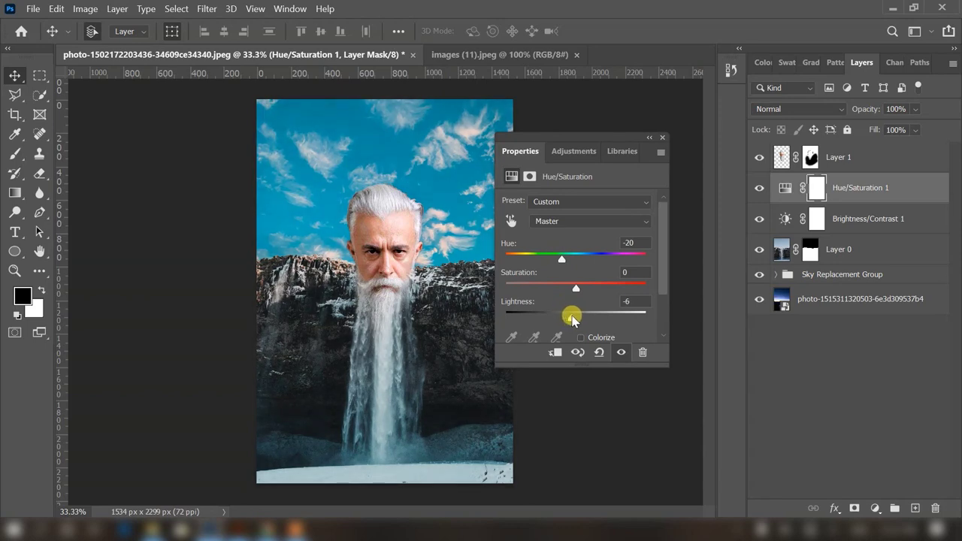
left_click(661, 141)
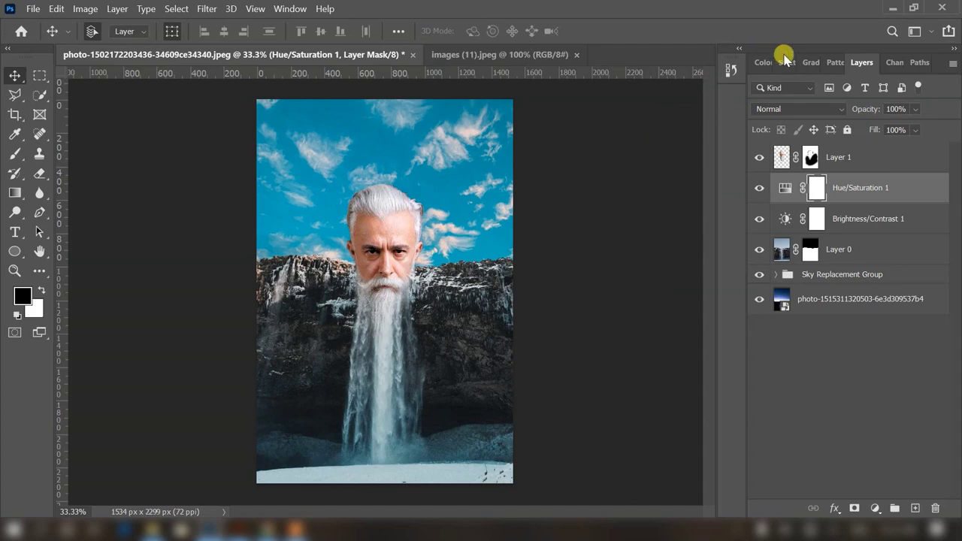
left_click(893, 9)
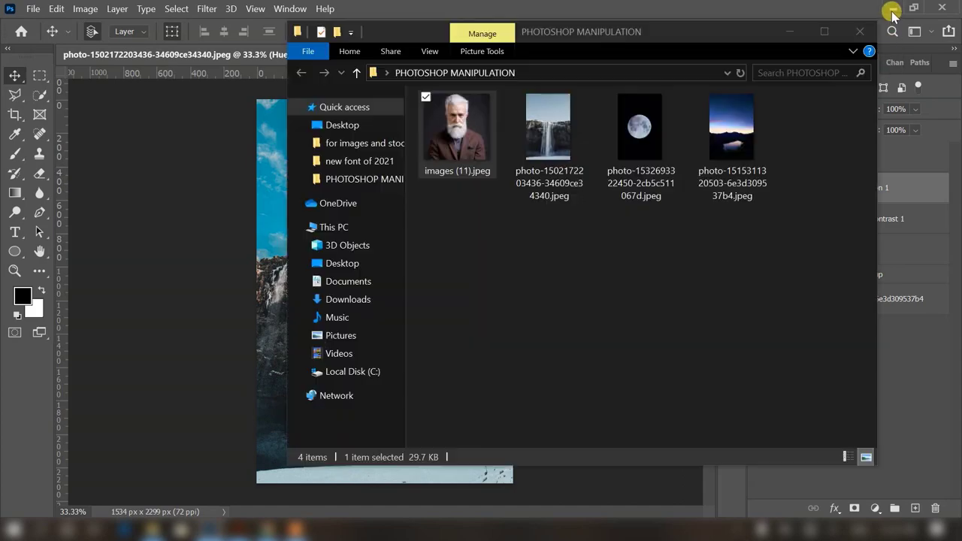
left_click(790, 31)
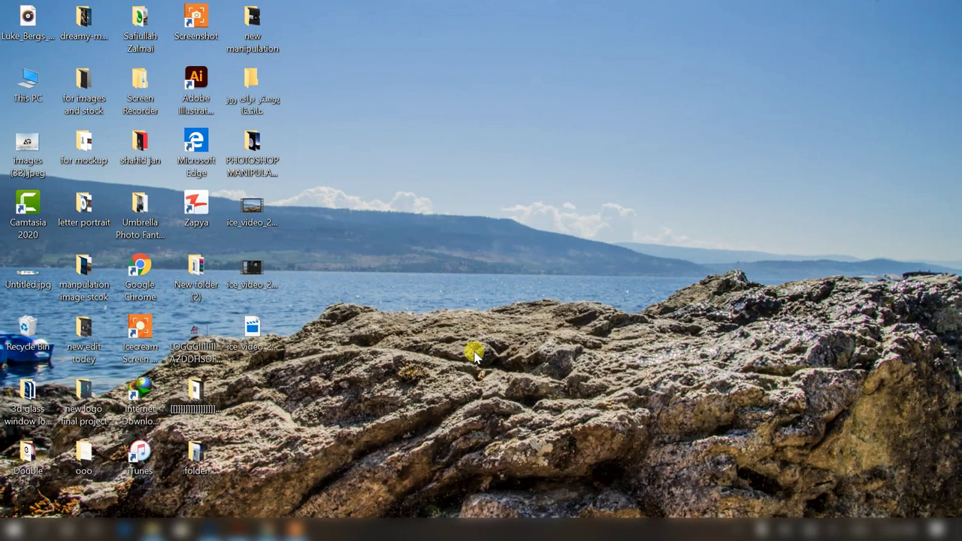